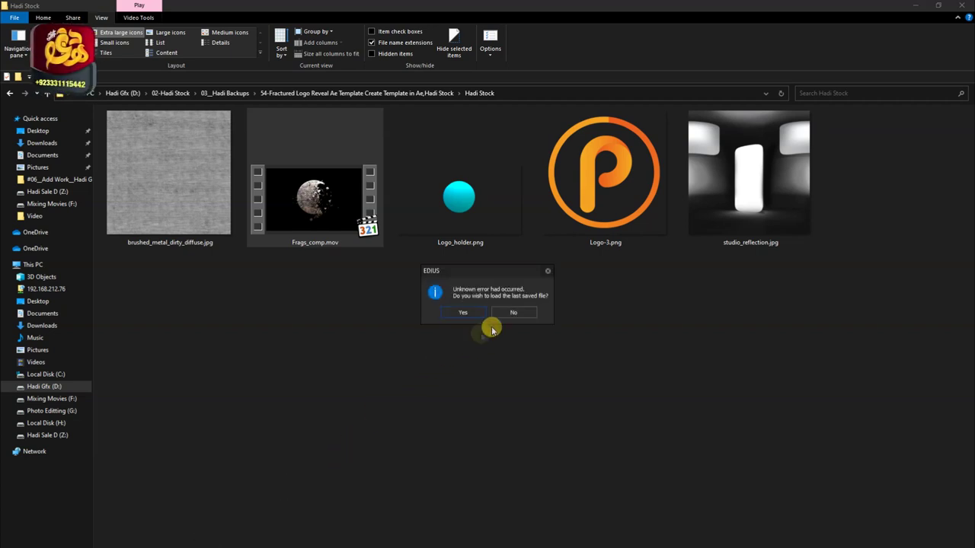
# Step: Dismiss the error prompt and create a new HD 1920x1080 25p 8bit project
pyautogui.click(505, 317)
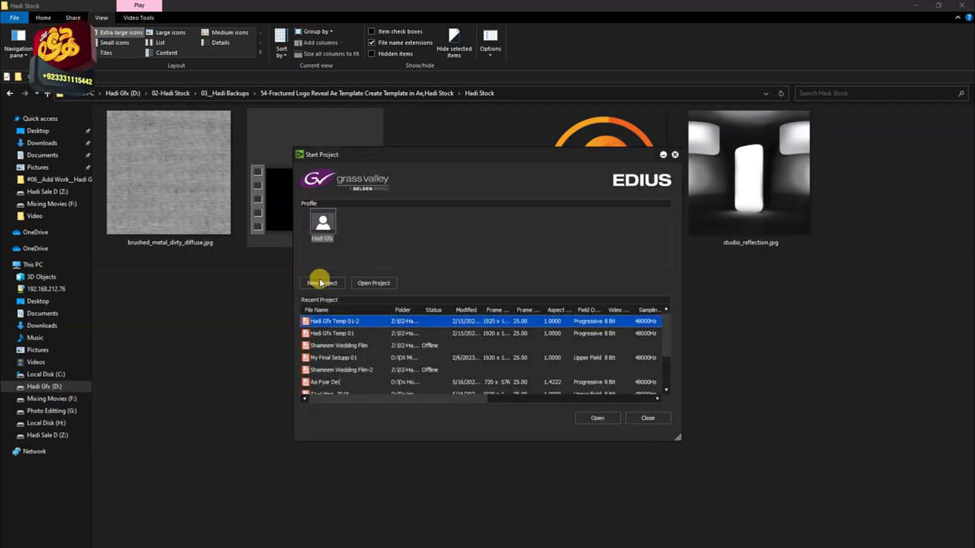
pyautogui.click(323, 283)
pyautogui.click(358, 291)
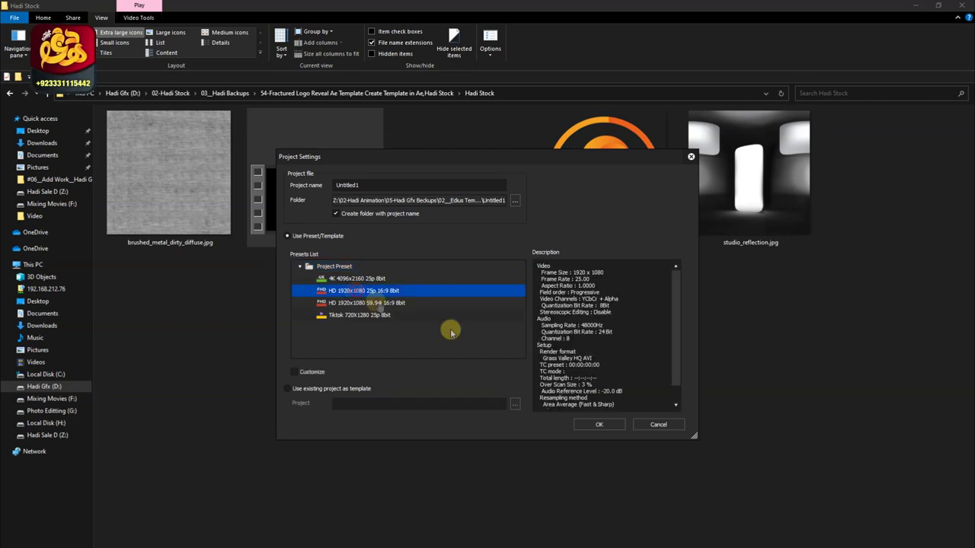
pyautogui.click(586, 424)
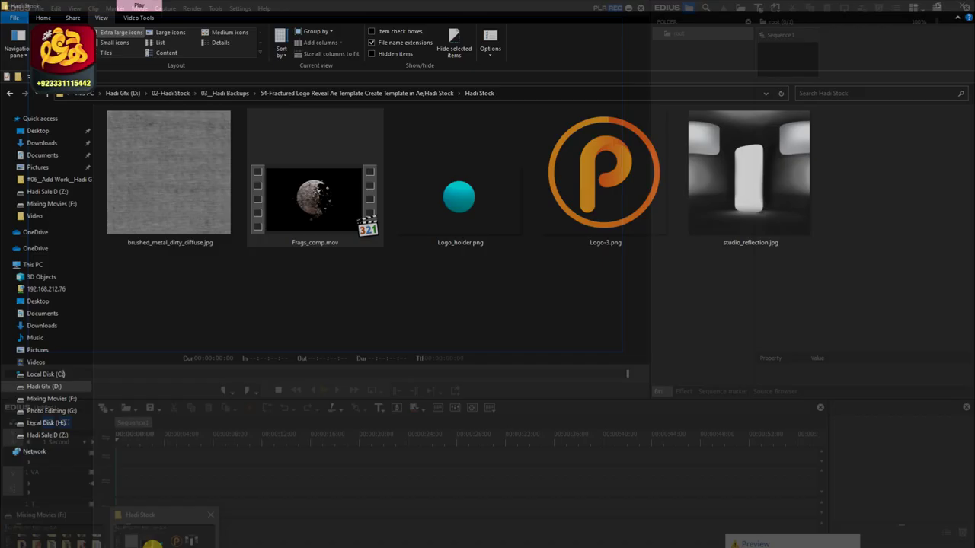
# Step: Drop Frags_comp.mov onto track 2 V and Logo_holder.png onto track 1 VA, both at the start
pyautogui.click(153, 544)
pyautogui.moveTo(302, 226)
pyautogui.mouseDown()
pyautogui.moveTo(196, 438)
pyautogui.moveTo(121, 458)
pyautogui.mouseUp()
pyautogui.hotkey('alt', 'Tab')
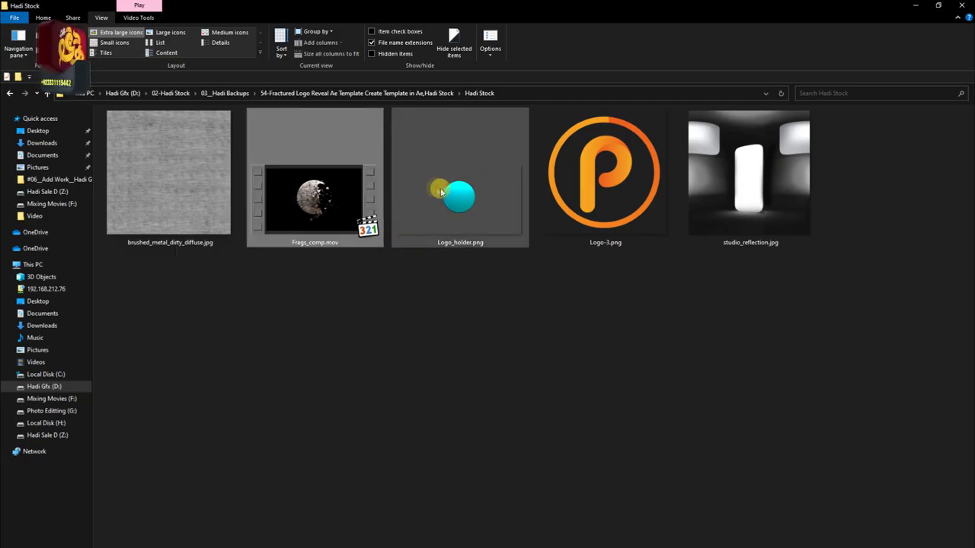
pyautogui.moveTo(441, 191); pyautogui.dragTo(255, 394)
pyautogui.hotkey('alt', 'Tab')
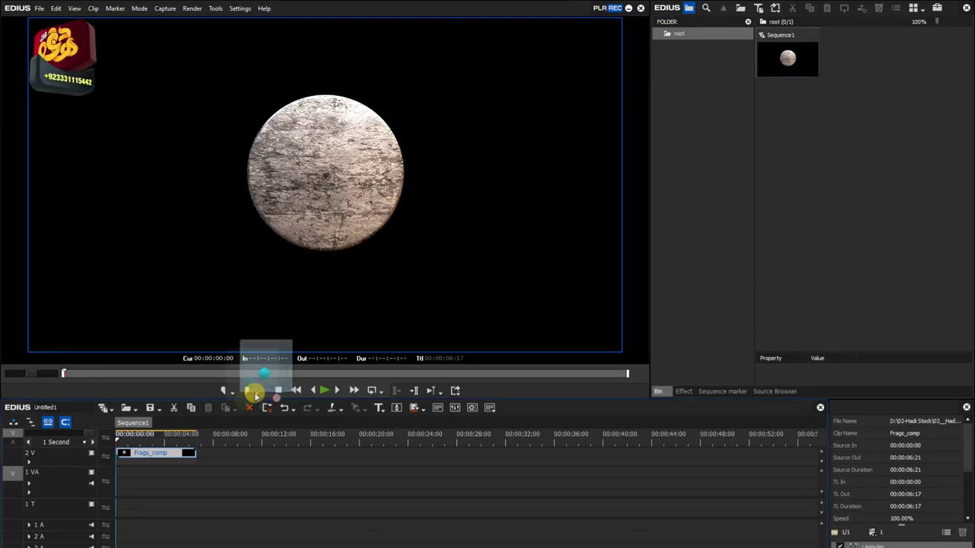
pyautogui.moveTo(256, 394)
pyautogui.mouseDown()
pyautogui.moveTo(120, 472)
pyautogui.moveTo(239, 479)
pyautogui.mouseUp()
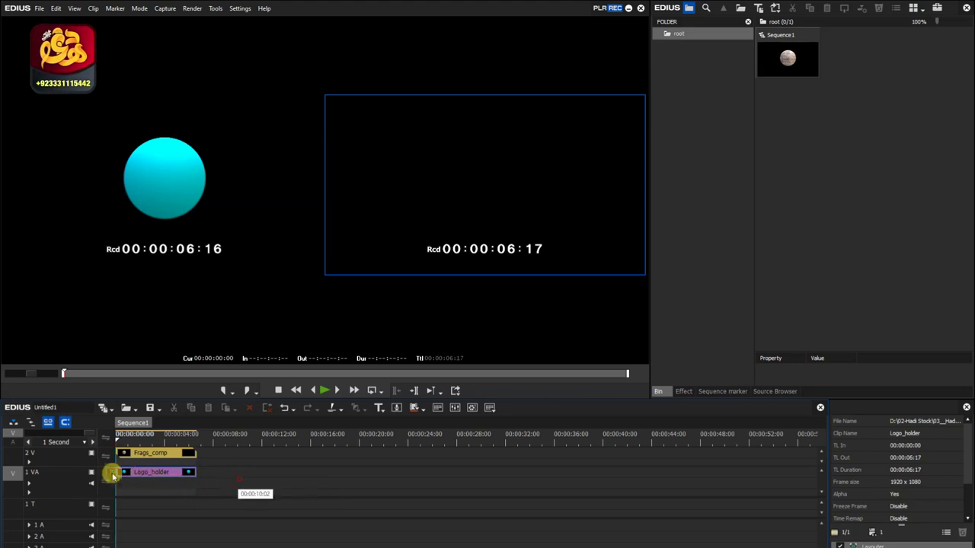
# Step: Add one empty video track above, between Frags_comp and Logo_holder
pyautogui.rightClick(77, 471)
pyautogui.moveTo(190, 388)
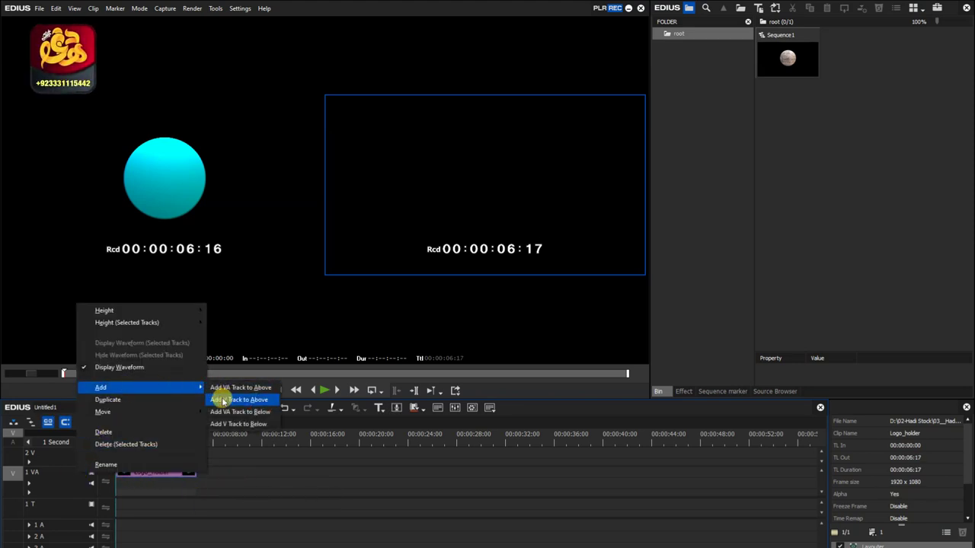
pyautogui.click(223, 402)
pyautogui.click(394, 455)
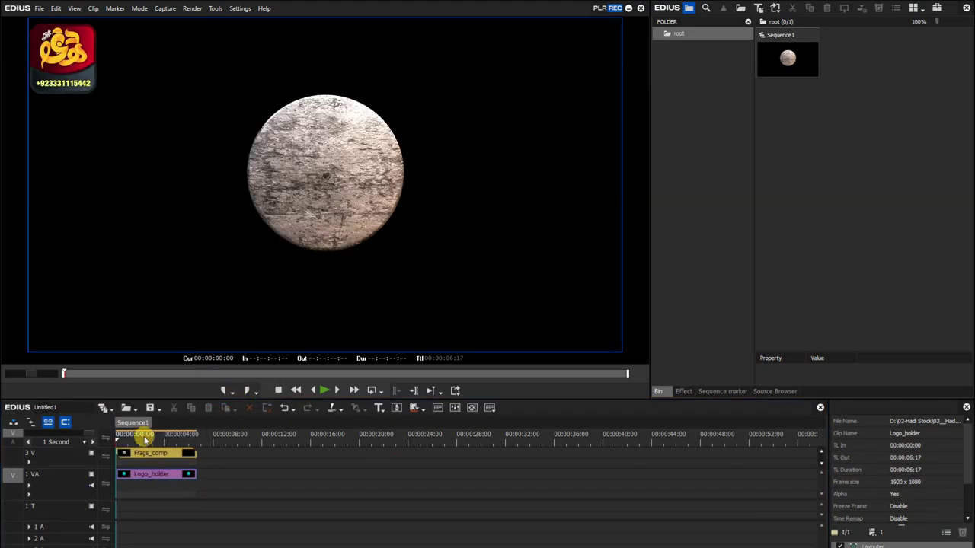
# Step: Fit the sequence in the timeline and open the Layouter for the Logo_holder clip
pyautogui.click(149, 437)
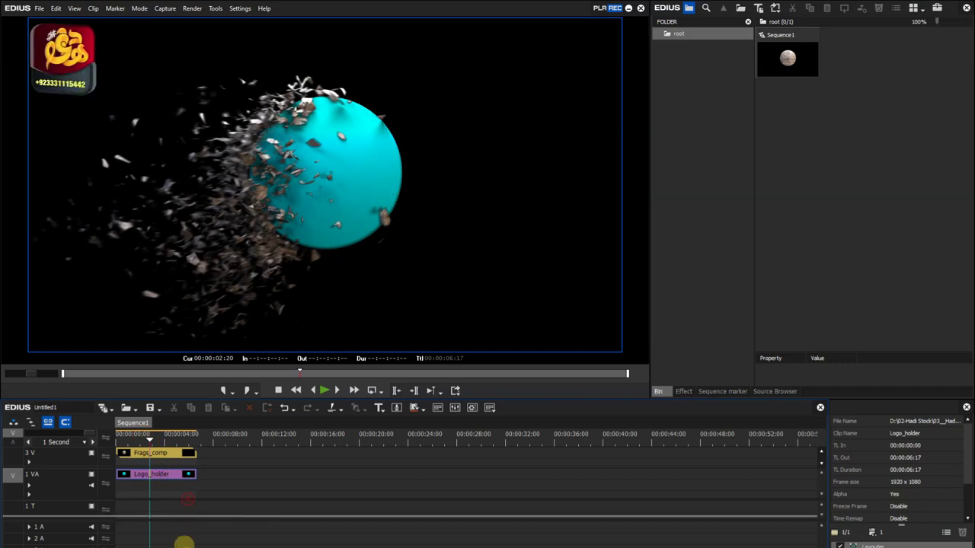
pyautogui.click(86, 431)
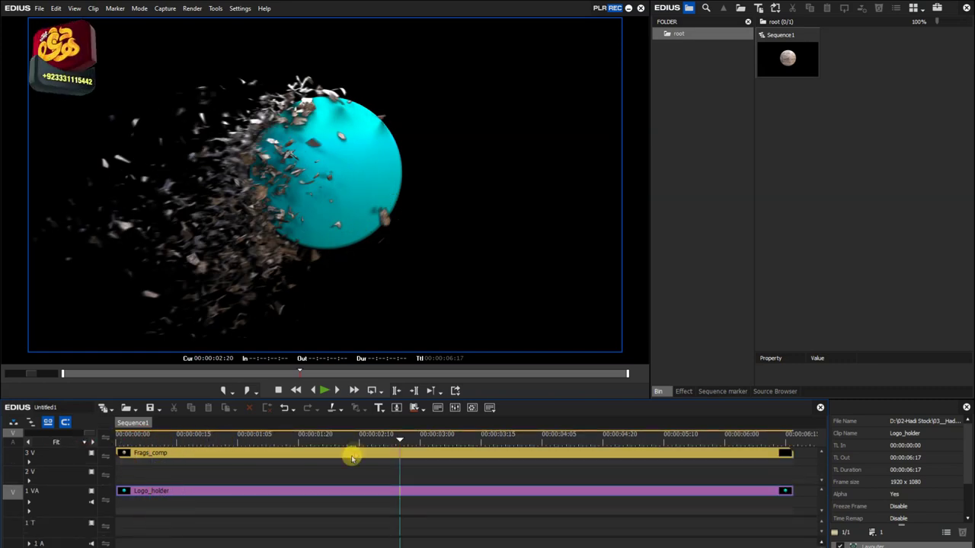
pyautogui.click(346, 489)
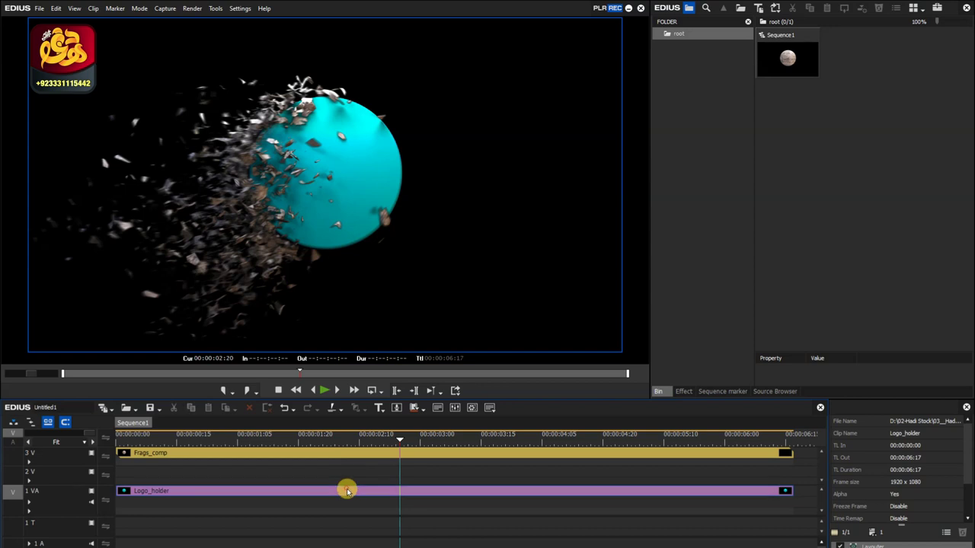
pyautogui.click(862, 545)
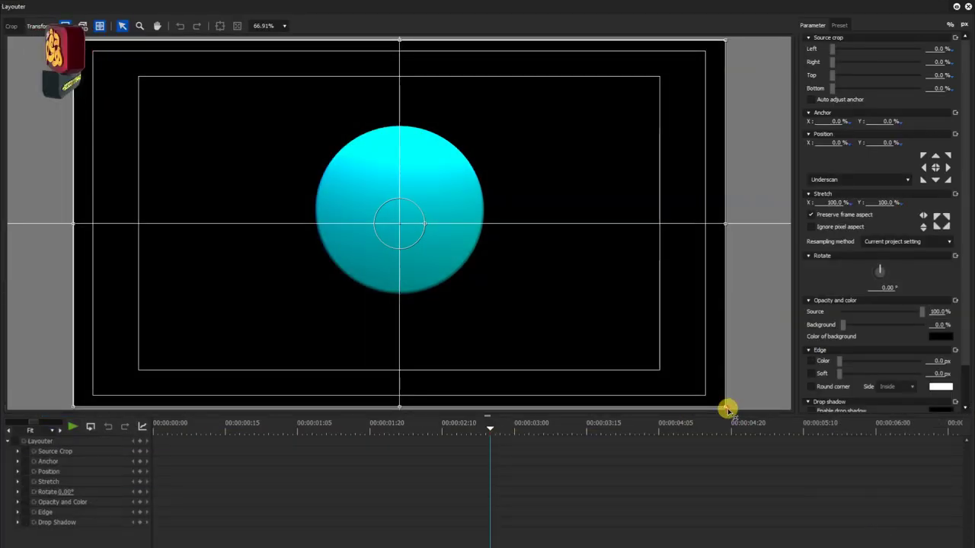
# Step: Stretch the Logo_holder sphere to 102.90% and scrub the clip to check its size
pyautogui.moveTo(726, 408); pyautogui.dragTo(734, 411)
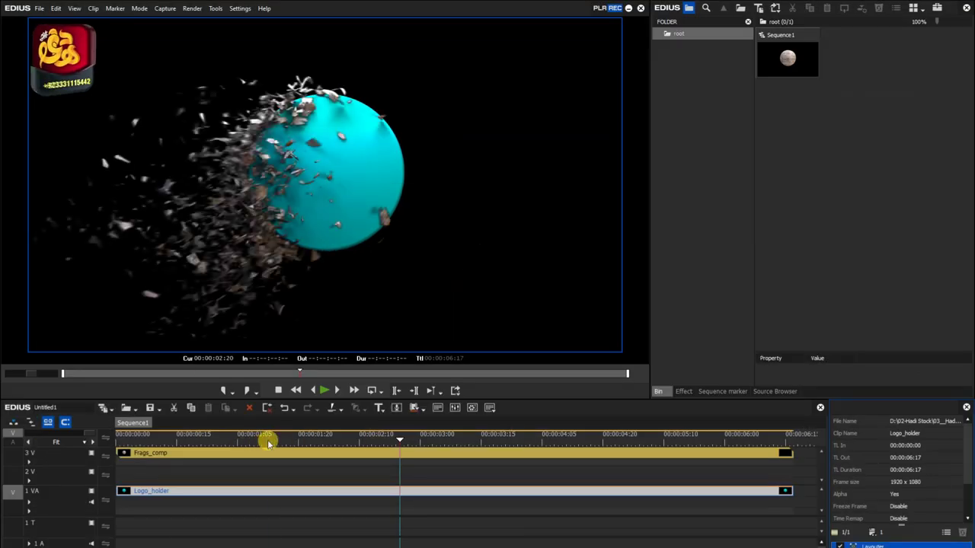
pyautogui.moveTo(269, 444)
pyautogui.mouseDown()
pyautogui.moveTo(391, 444)
pyautogui.moveTo(319, 454)
pyautogui.mouseUp()
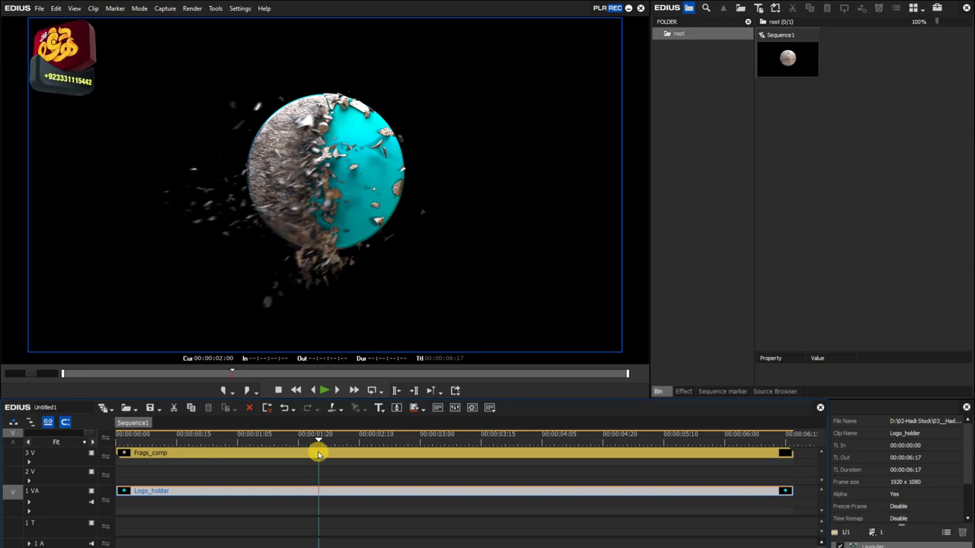
# Step: Add a video track above 1 VA and move Logo_holder up onto the new 2 V track
pyautogui.rightClick(73, 496)
pyautogui.moveTo(154, 412)
pyautogui.click(232, 424)
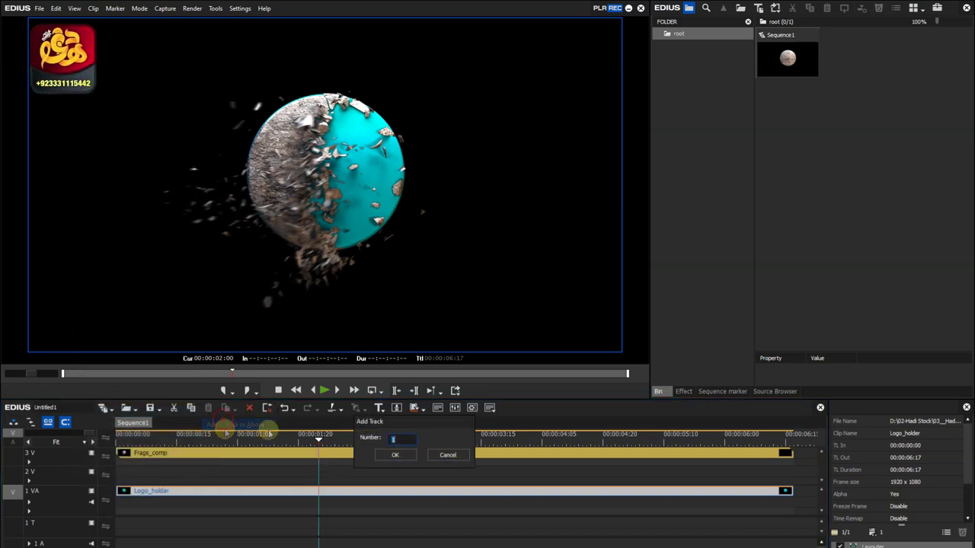
pyautogui.click(385, 452)
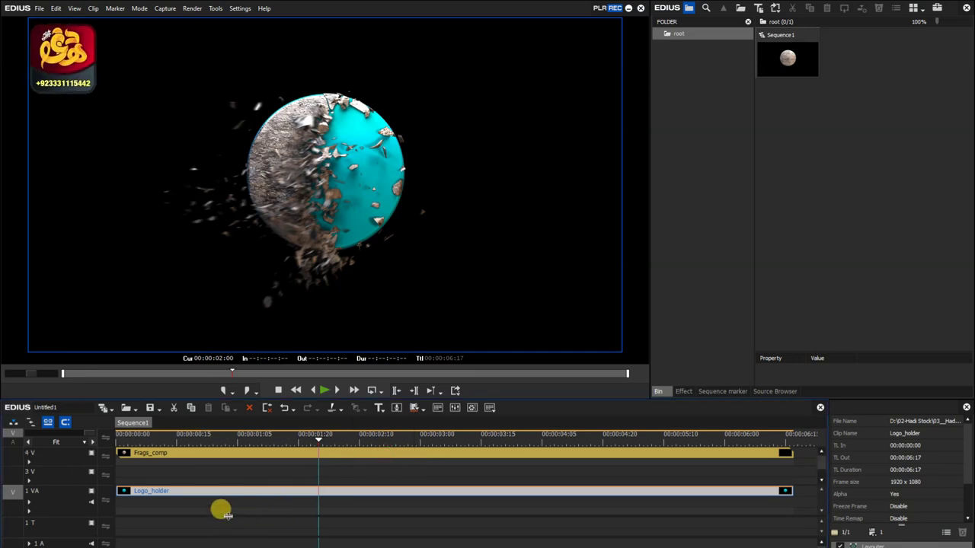
pyautogui.click(228, 516)
pyautogui.moveTo(231, 513); pyautogui.dragTo(226, 494)
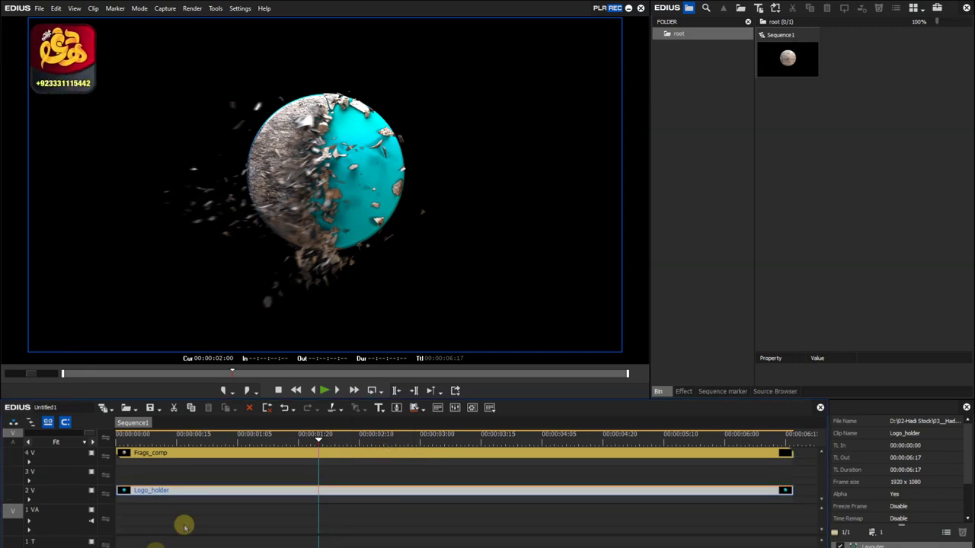
# Step: In Explorer, climb from the Hadi Stock folder up to the 02-Hadi Stock level
pyautogui.click(159, 499)
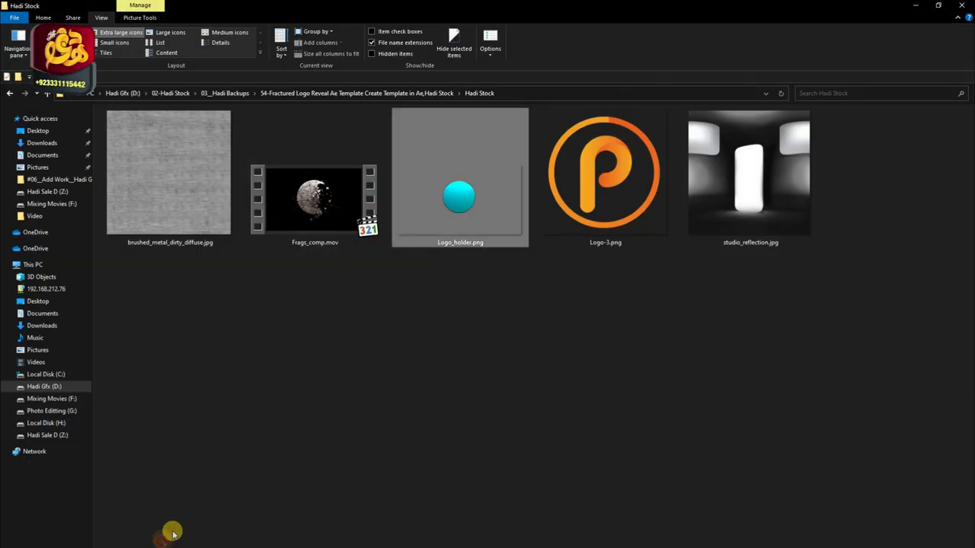
pyautogui.hotkey('alt', 'Up')
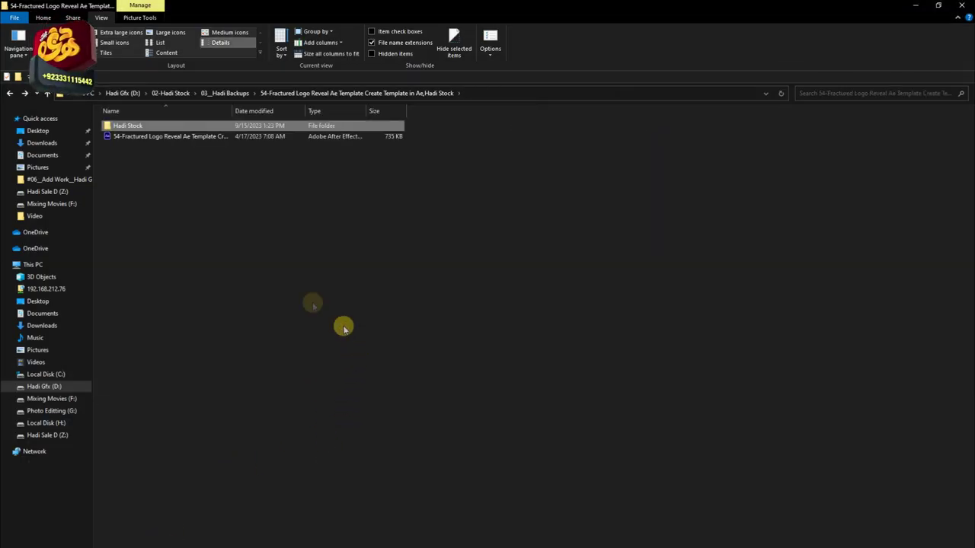
pyautogui.doubleClick(184, 126)
pyautogui.hotkey('alt', 'Up')
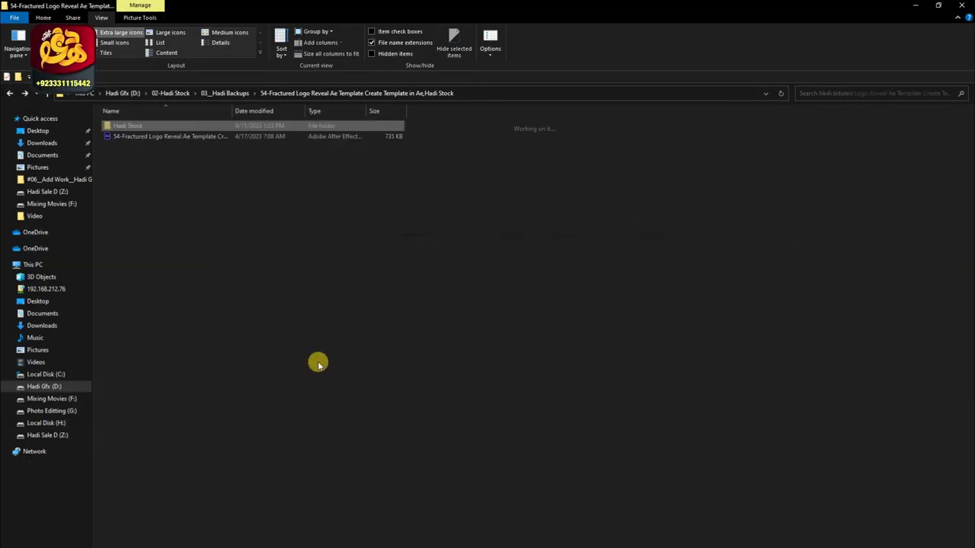
pyautogui.hotkey('alt', 'Up')
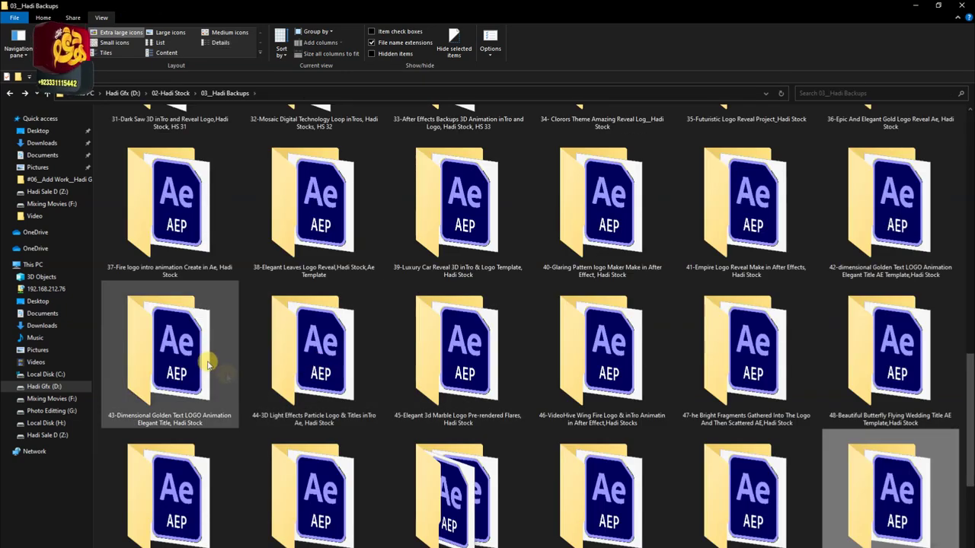
pyautogui.hotkey('alt', 'Up')
pyautogui.hotkey('alt', 'Up')
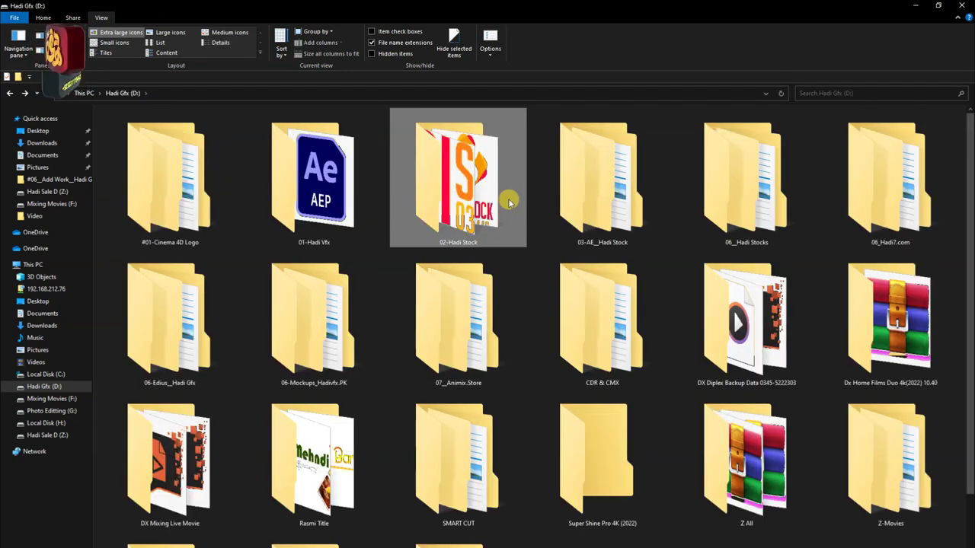
# Step: Open 03-AE_Hadi Stock > 03-Video Hadi Stock > 01__im Hadi and browse the orange bokeh clips
pyautogui.doubleClick(592, 191)
pyautogui.doubleClick(434, 208)
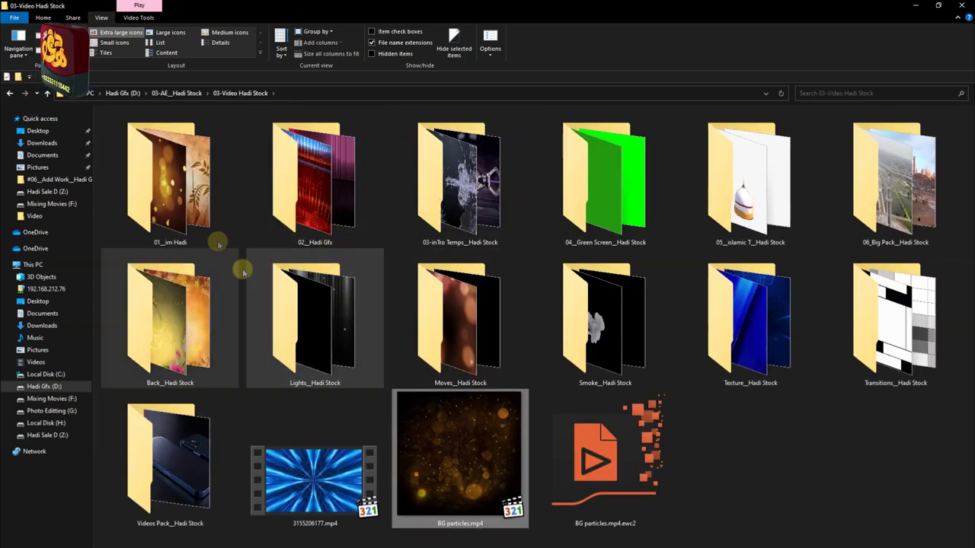
pyautogui.doubleClick(194, 232)
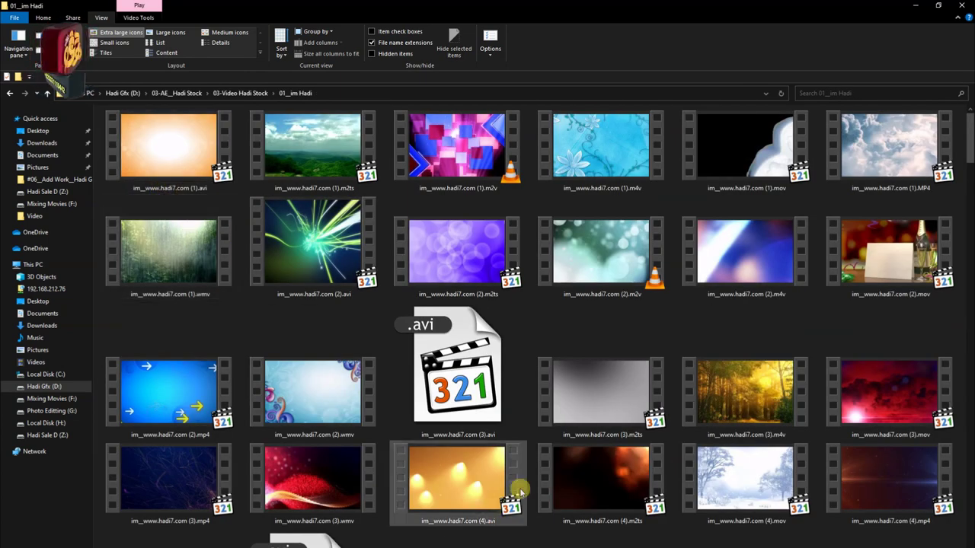
pyautogui.scroll(-5, 555, 473)
pyautogui.scroll(-5, 556, 477)
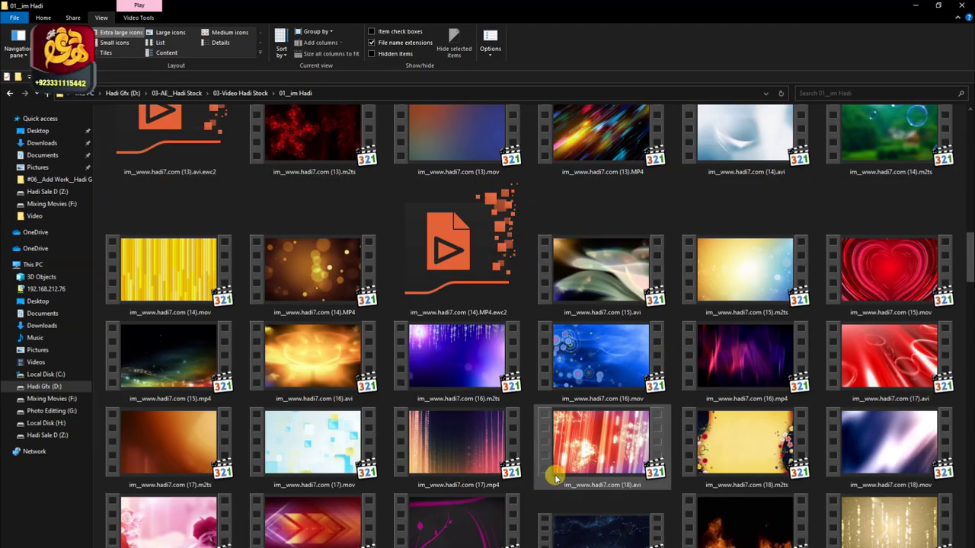
pyautogui.hotkey('alt', 'Tab')
pyautogui.click(296, 303)
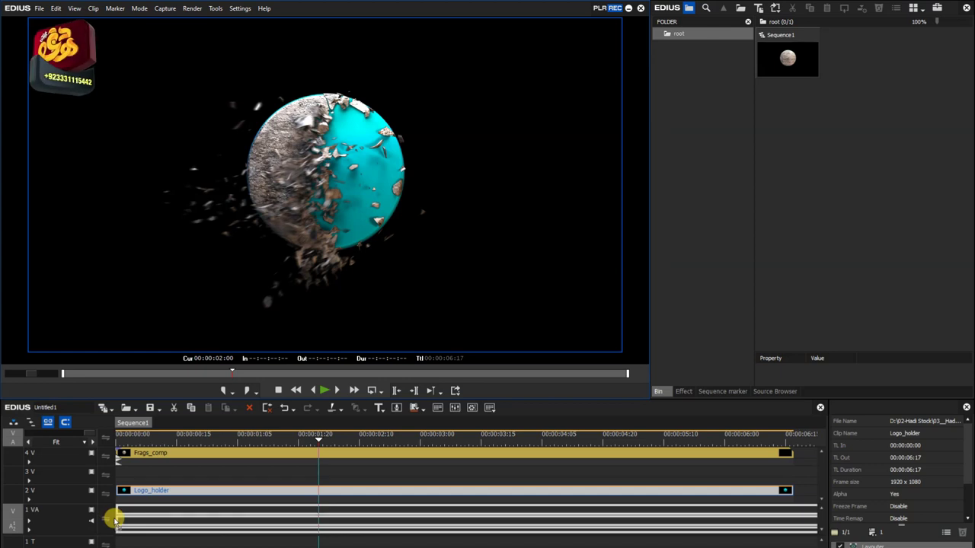
# Step: Place im__www.hadi7.com (14).MP4 on 1 VA and trim its tail at 00:00:06:17
pyautogui.moveTo(118, 520); pyautogui.dragTo(116, 518)
pyautogui.moveTo(646, 440); pyautogui.dragTo(793, 454)
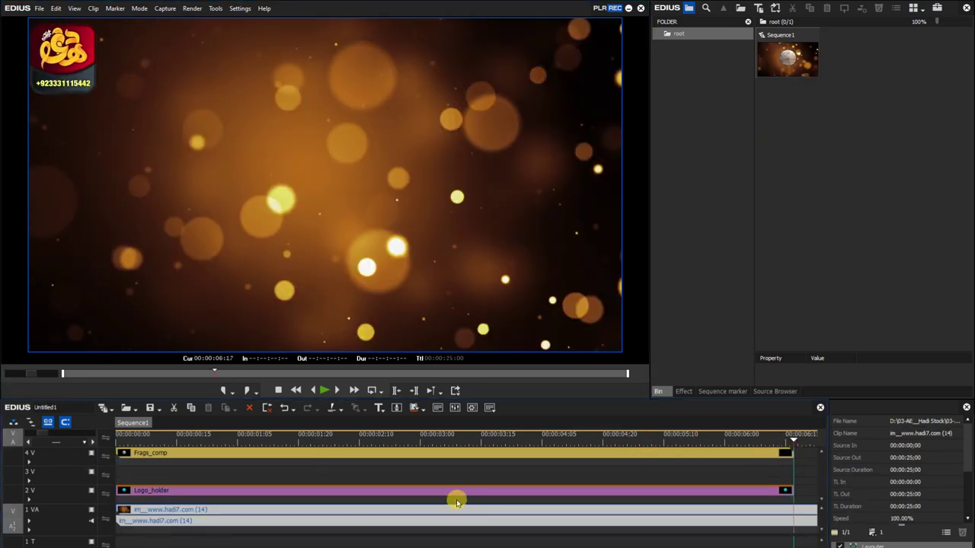
pyautogui.press('n')
pyautogui.moveTo(213, 449); pyautogui.dragTo(377, 458)
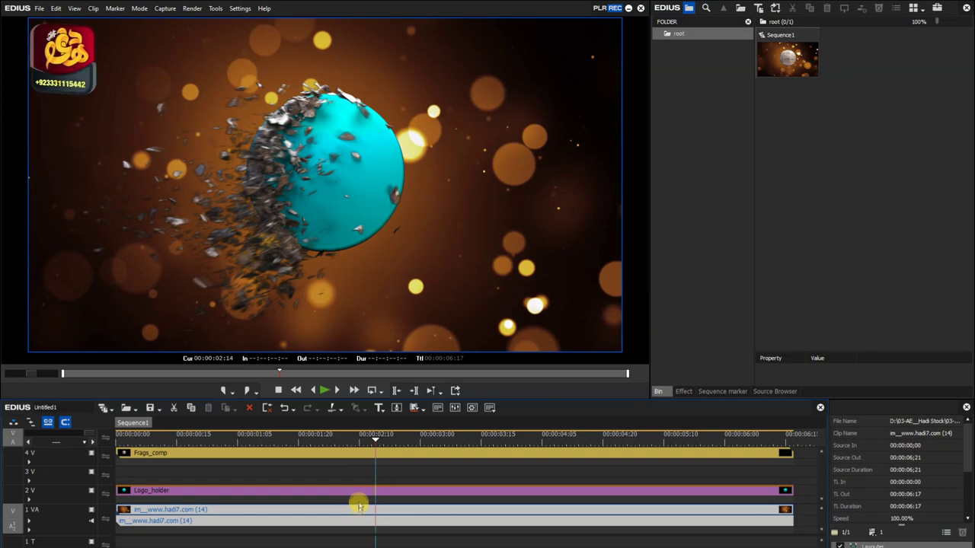
pyautogui.moveTo(417, 444); pyautogui.dragTo(375, 444)
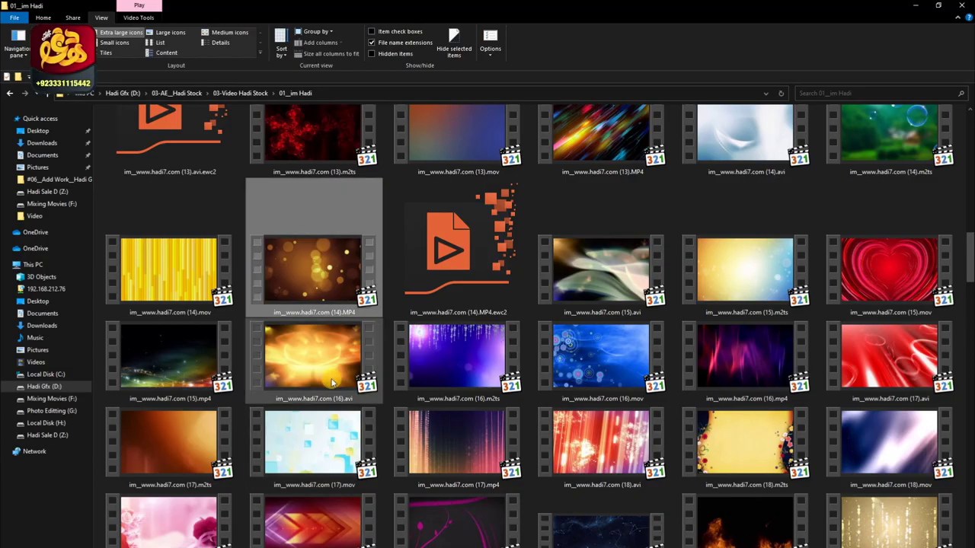
# Step: Navigate Explorer back to the top of the Hadi Gfx (D:) drive
pyautogui.click(10, 93)
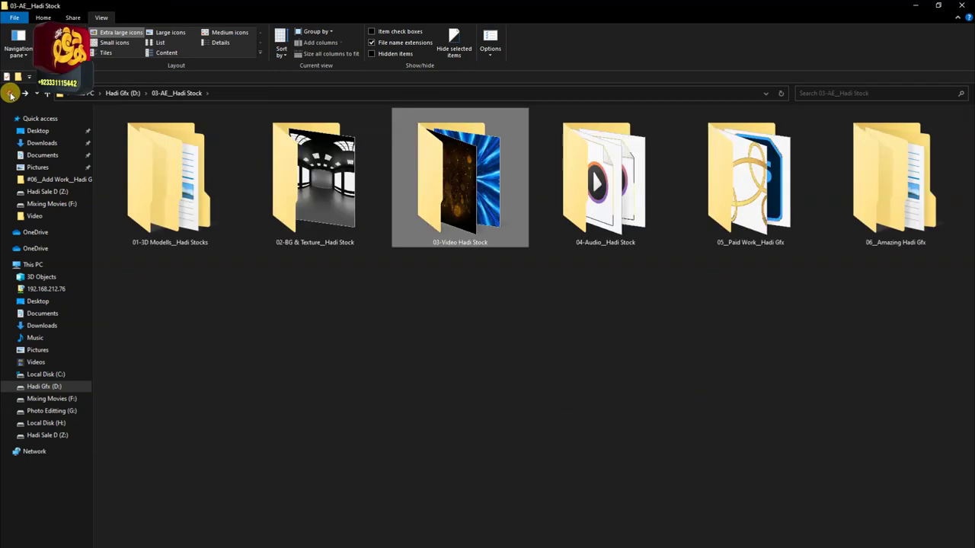
pyautogui.click(10, 93)
pyautogui.click(9, 93)
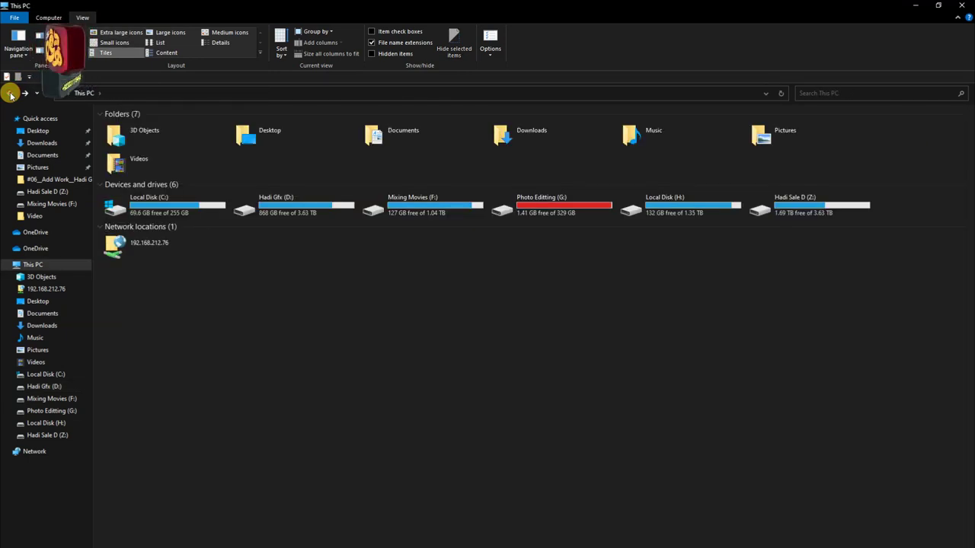
pyautogui.click(45, 386)
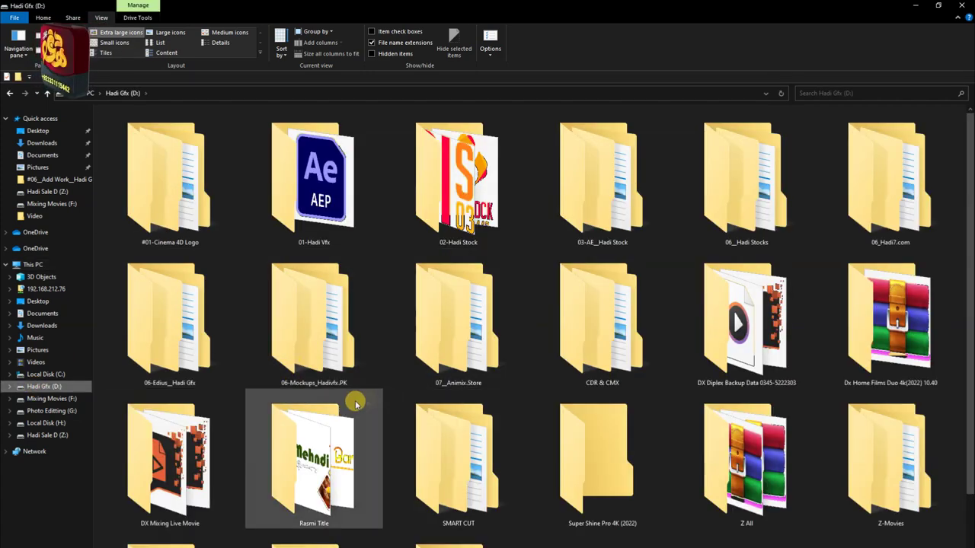
pyautogui.click(47, 97)
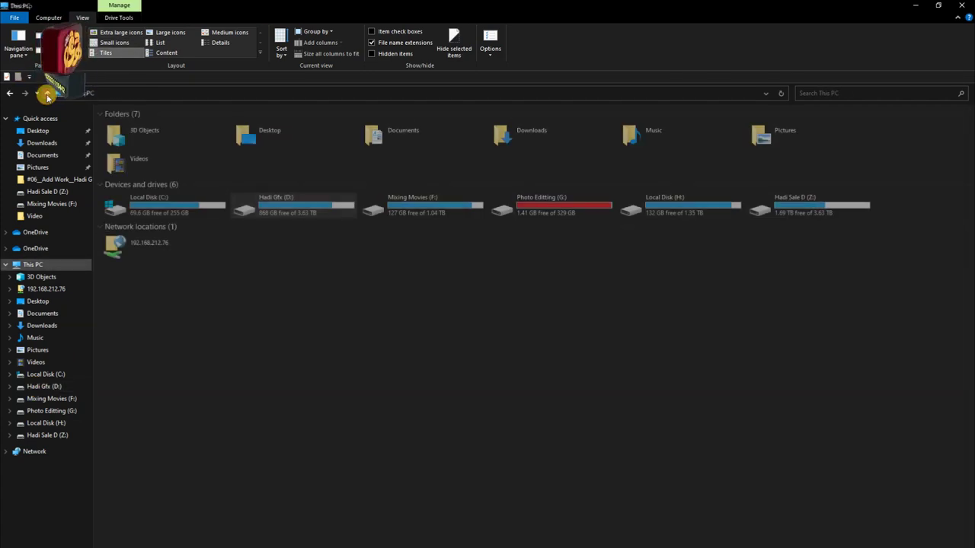
pyautogui.click(47, 97)
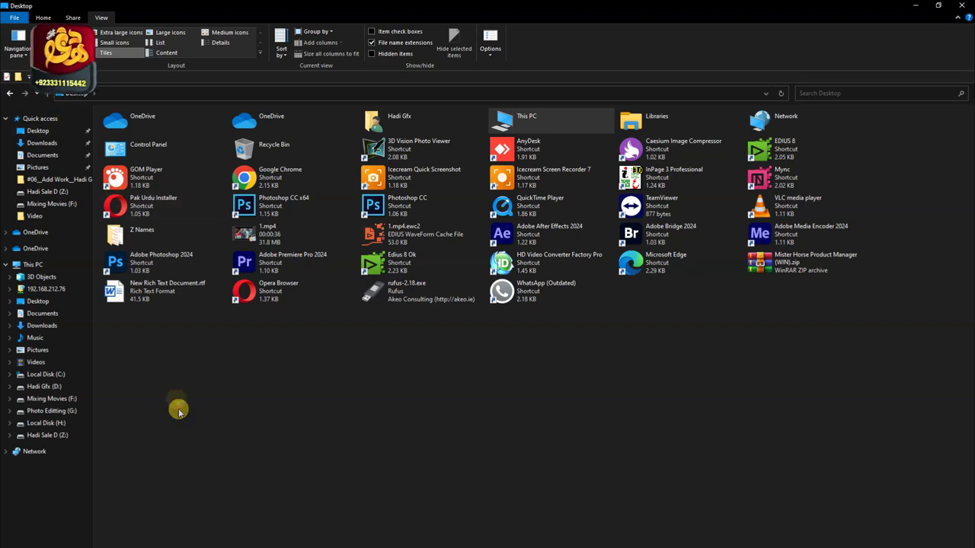
pyautogui.click(43, 386)
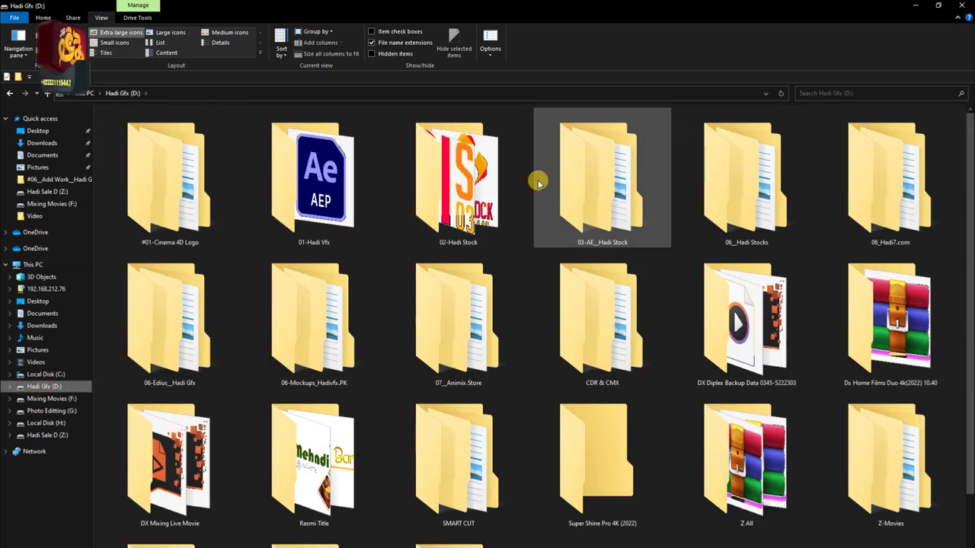
# Step: Check the 03-AE_Hadi Stock folder, then open the 02-Hadi Stock folder instead
pyautogui.click(335, 194)
pyautogui.click(549, 188)
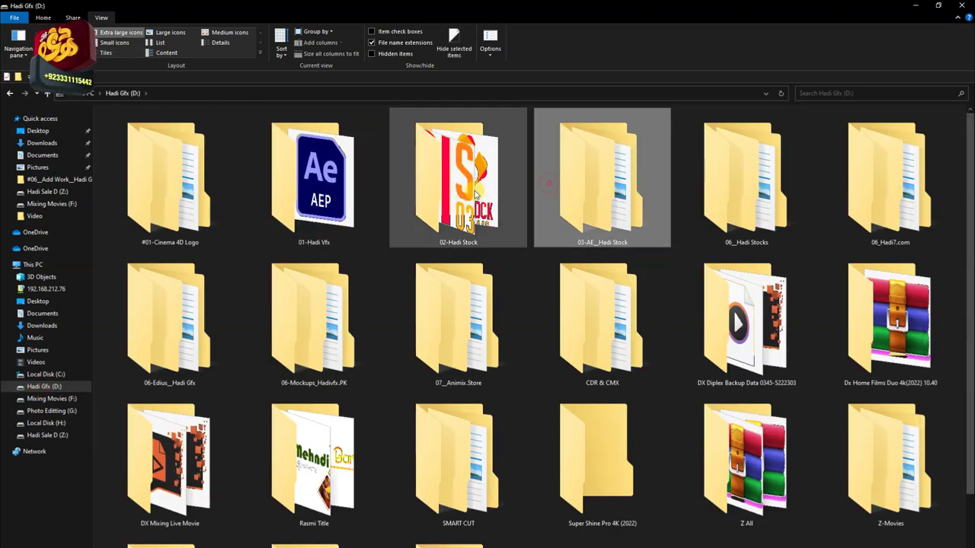
pyautogui.doubleClick(564, 189)
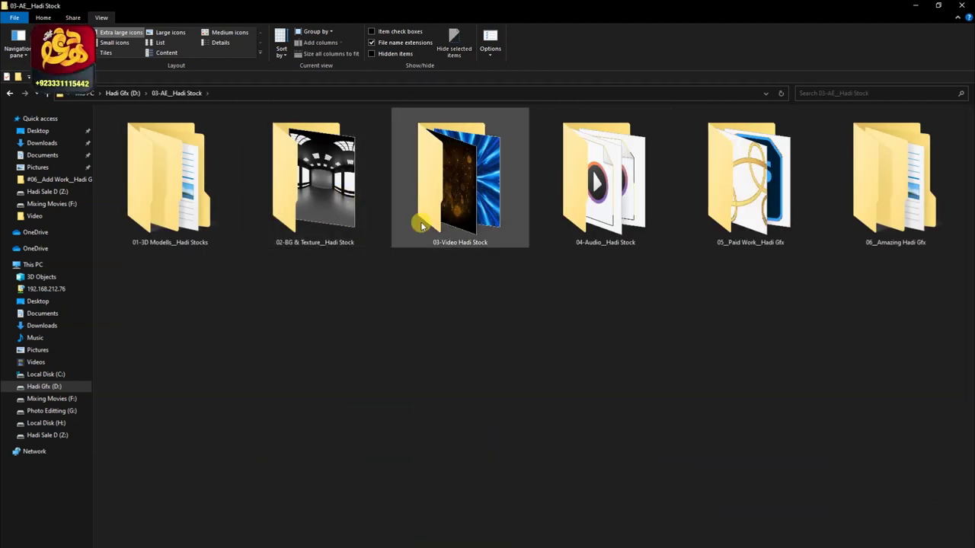
pyautogui.hotkey('alt', 'Left')
pyautogui.click(444, 199)
pyautogui.doubleClick(441, 197)
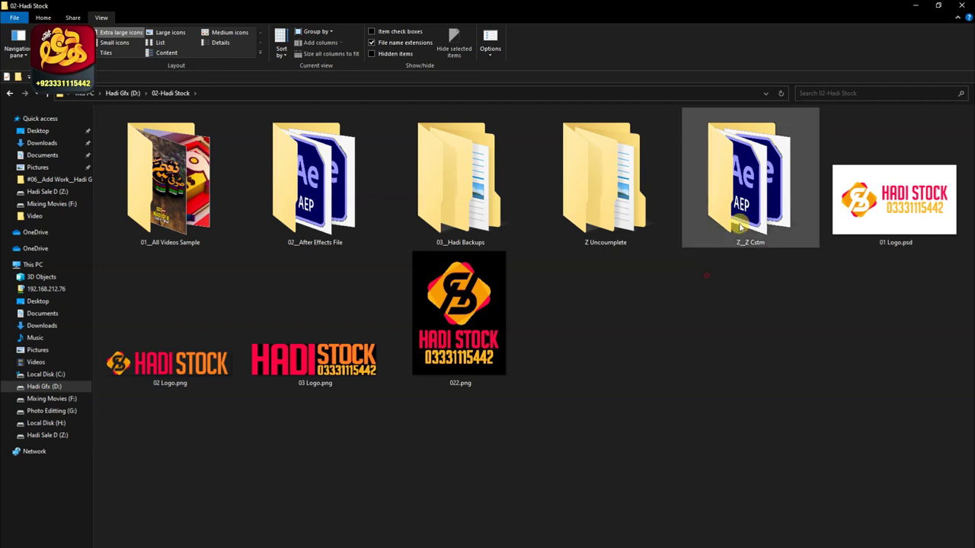
# Step: Open 03_Hadi Backups and preview the Hadi Stock folders of the 05 and 06 3D Text & Logo Animation projects
pyautogui.click(738, 217)
pyautogui.doubleClick(496, 196)
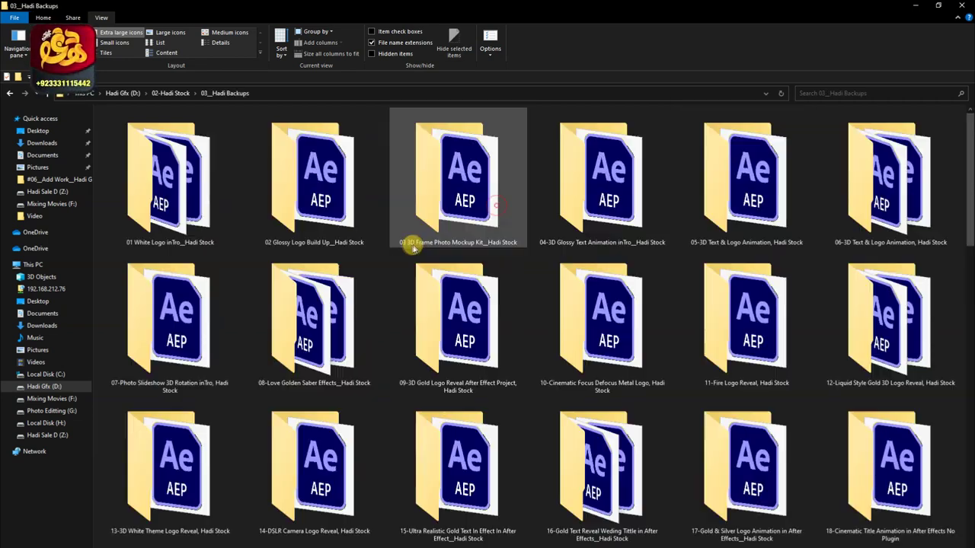
pyautogui.doubleClick(700, 191)
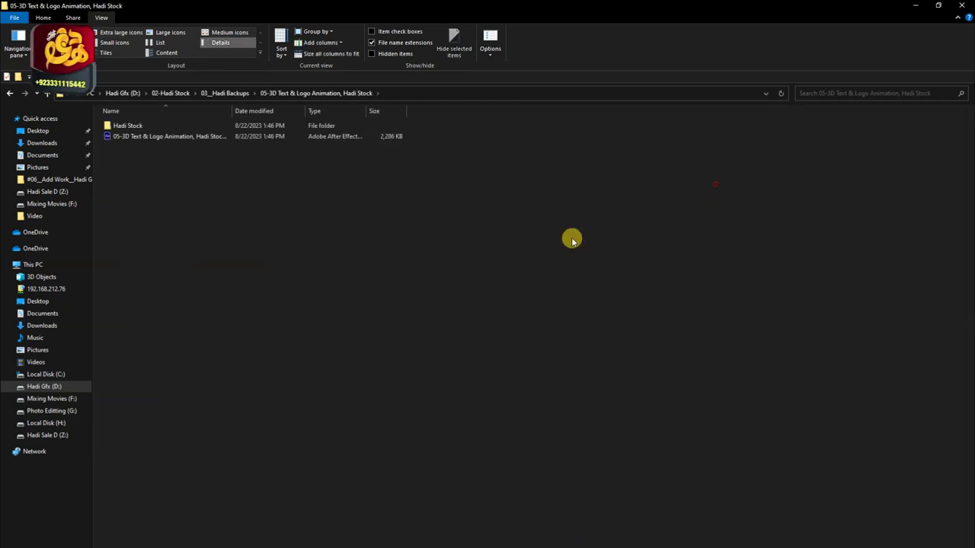
pyautogui.doubleClick(196, 128)
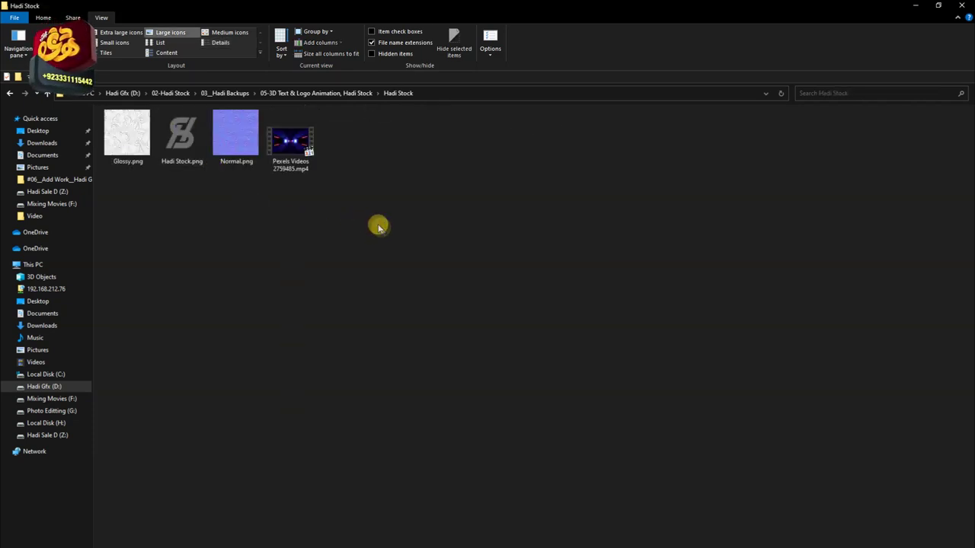
pyautogui.hotkey('alt', 'Left')
pyautogui.hotkey('alt', 'Left')
pyautogui.press('Right')
pyautogui.press('Return')
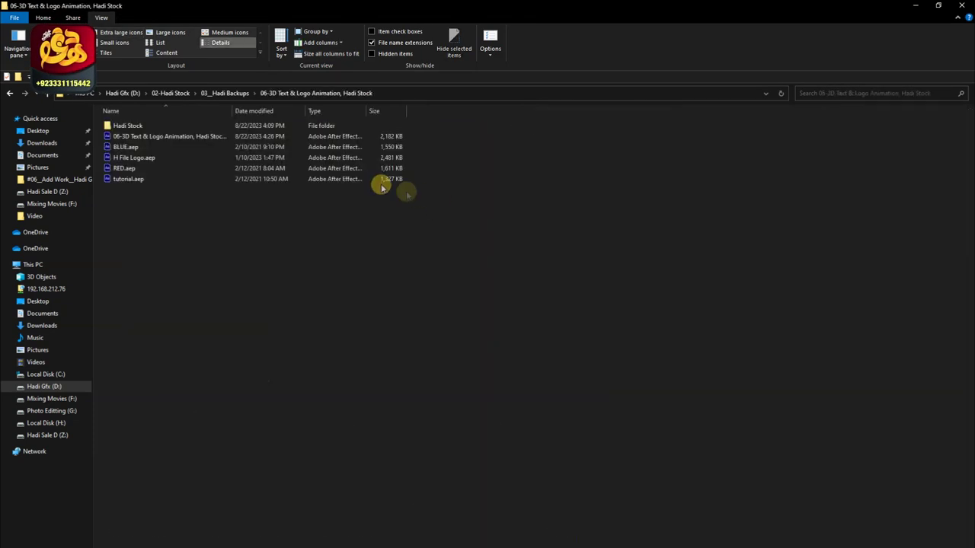
pyautogui.doubleClick(152, 126)
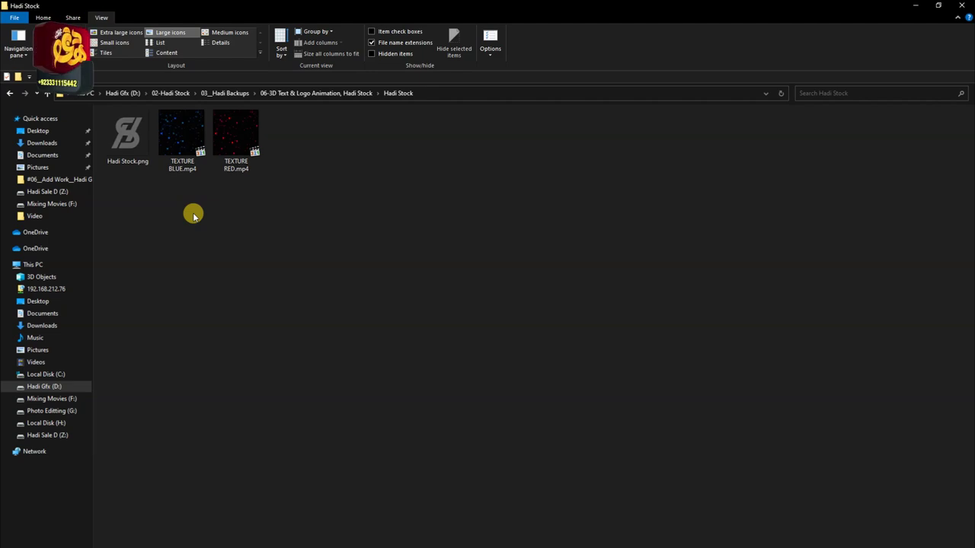
pyautogui.hotkey('alt', 'Left')
pyautogui.hotkey('alt', 'Left')
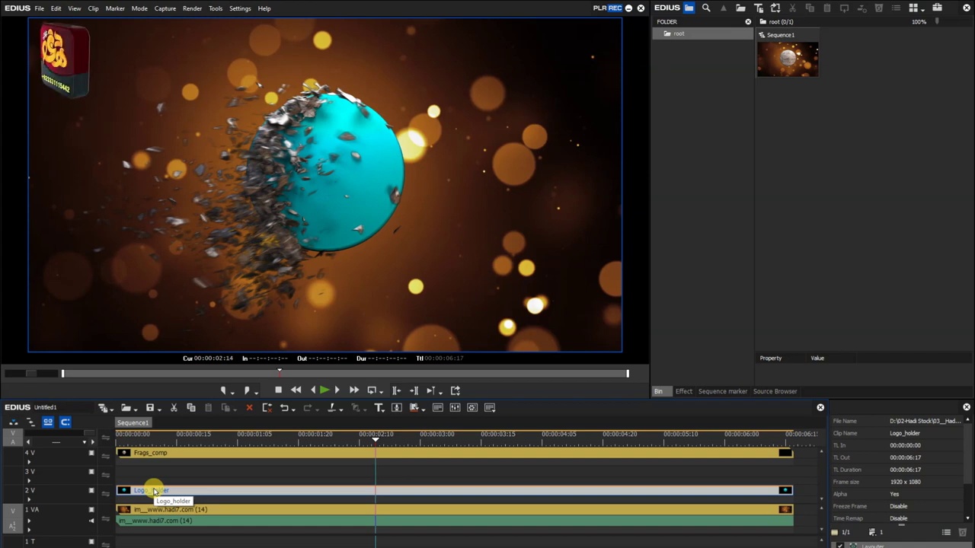
pyautogui.doubleClick(153, 492)
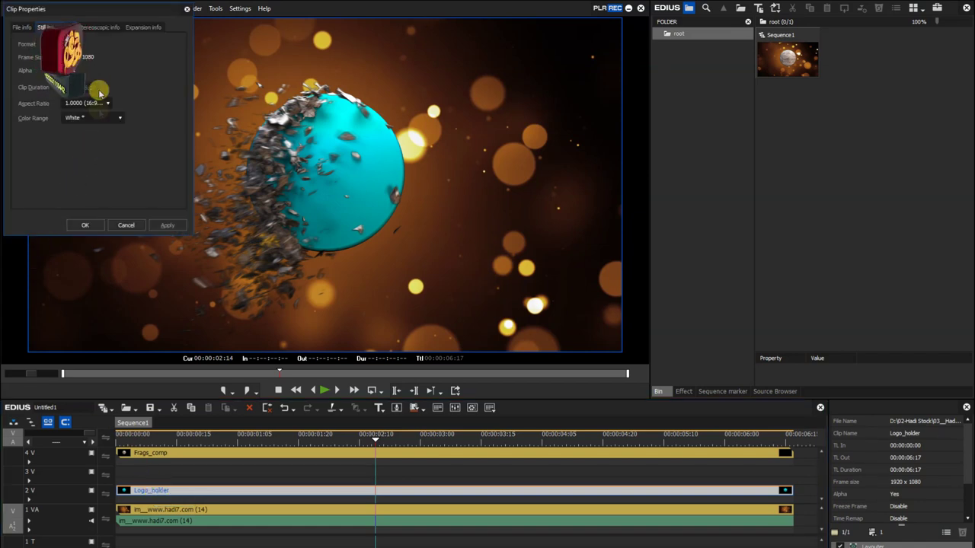
pyautogui.click(19, 29)
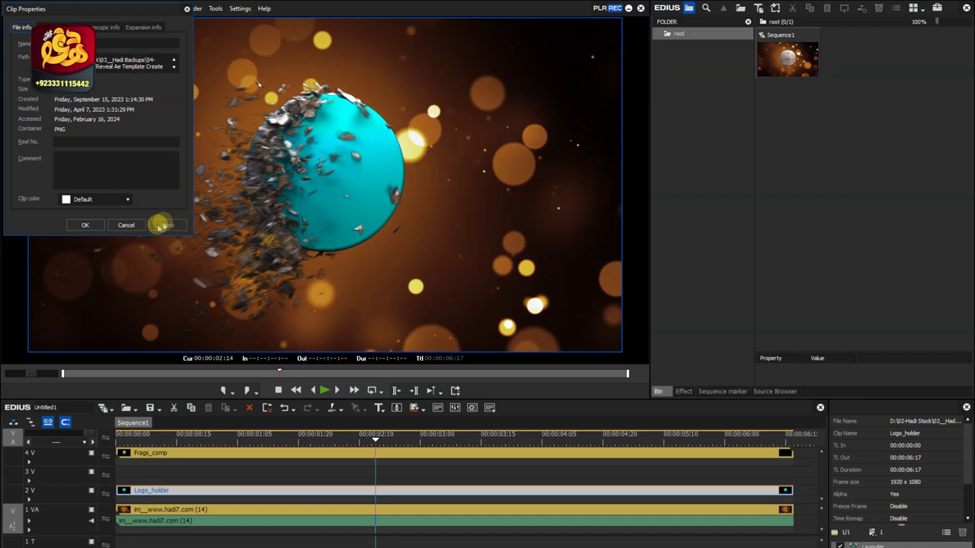
pyautogui.click(131, 225)
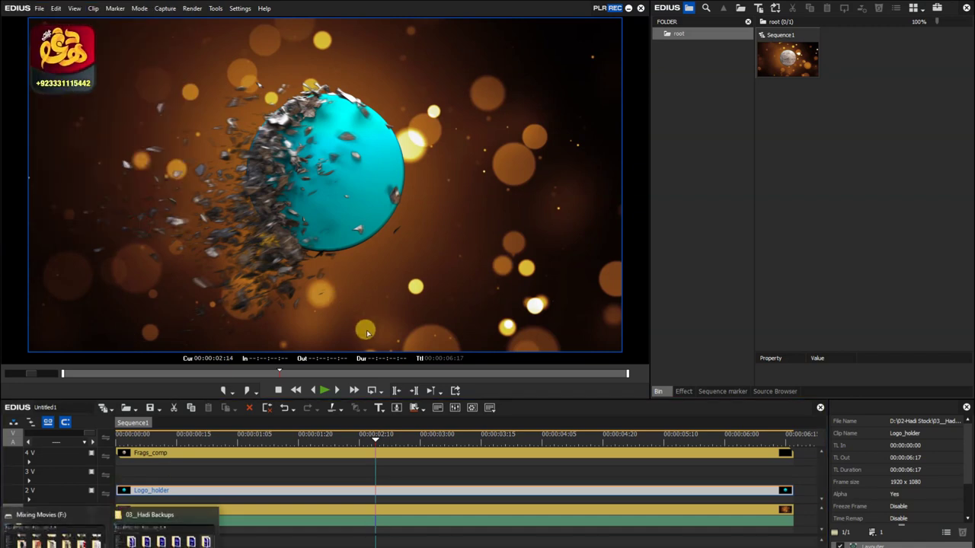
# Step: Open 54-Fractured Logo Reveal > Hadi Stock and drag Logo-3.png onto track 3 V
pyautogui.click(164, 526)
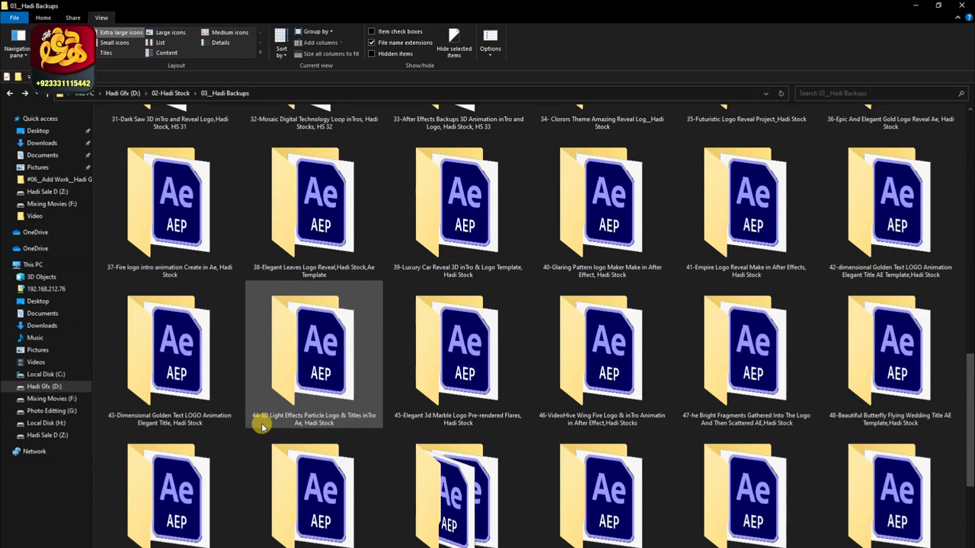
pyautogui.scroll(-4, 261, 427)
pyautogui.doubleClick(849, 175)
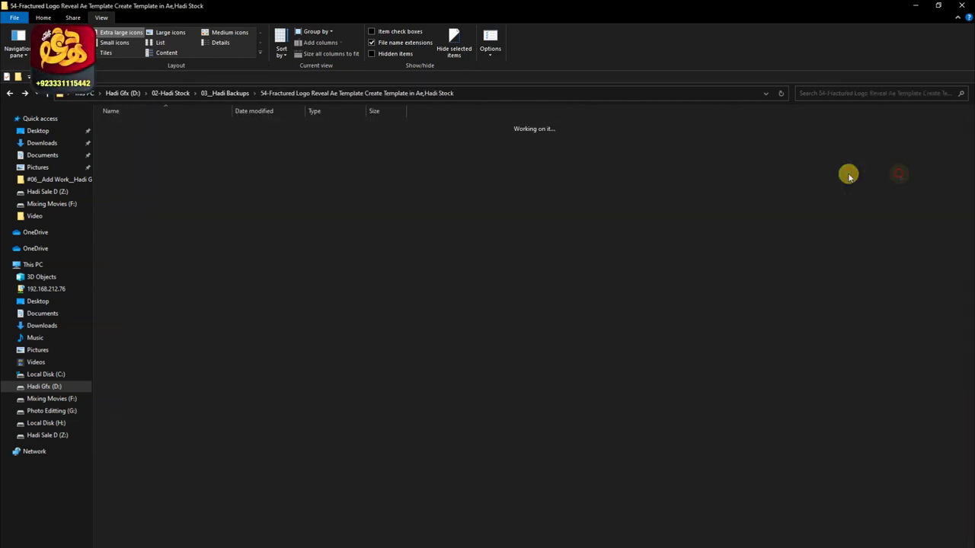
pyautogui.doubleClick(173, 122)
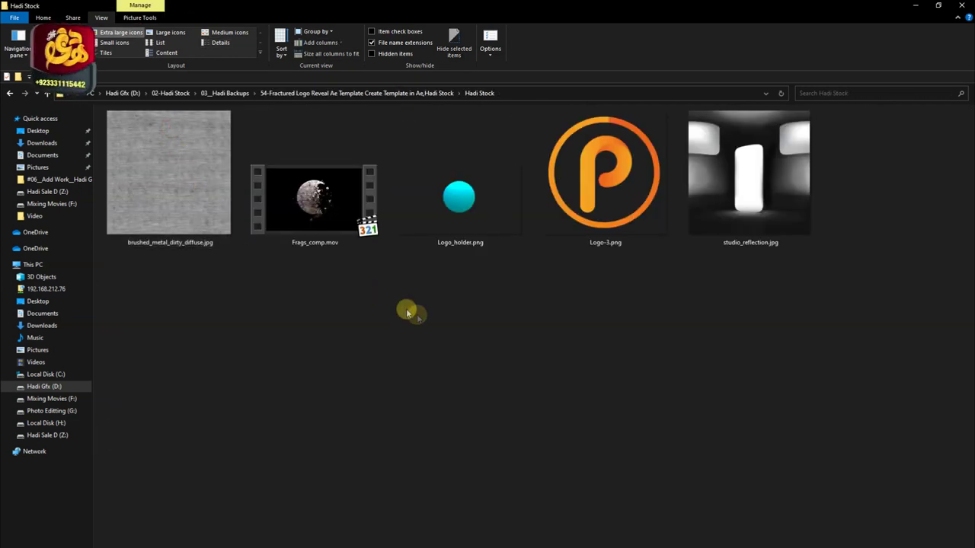
pyautogui.moveTo(564, 210)
pyautogui.mouseDown()
pyautogui.moveTo(432, 297)
pyautogui.moveTo(119, 473)
pyautogui.mouseUp()
pyautogui.hotkey('alt', 'Tab')
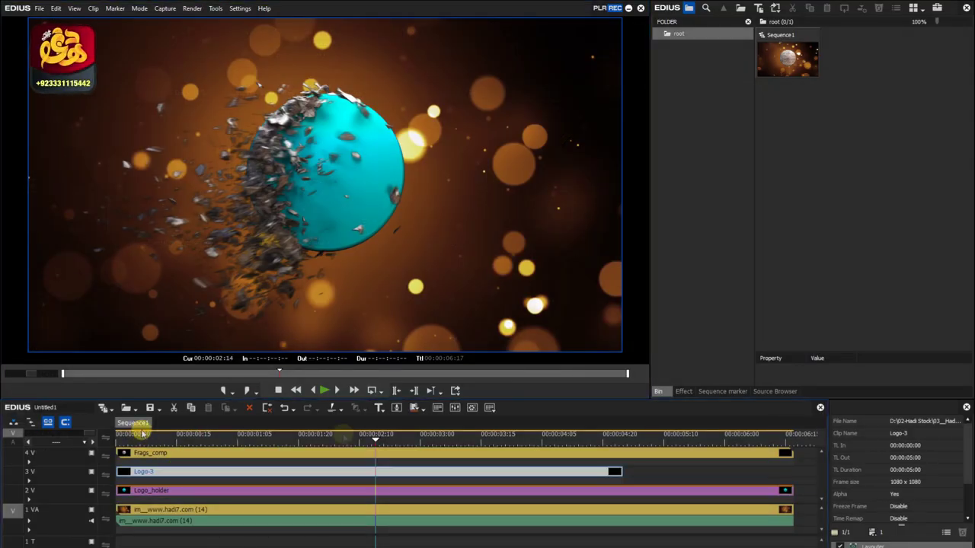
# Step: Extend Logo-3 to 00:00:06:17 and scale the P logo to 47.90% stretch at Y −3.90%
pyautogui.moveTo(619, 473); pyautogui.dragTo(791, 472)
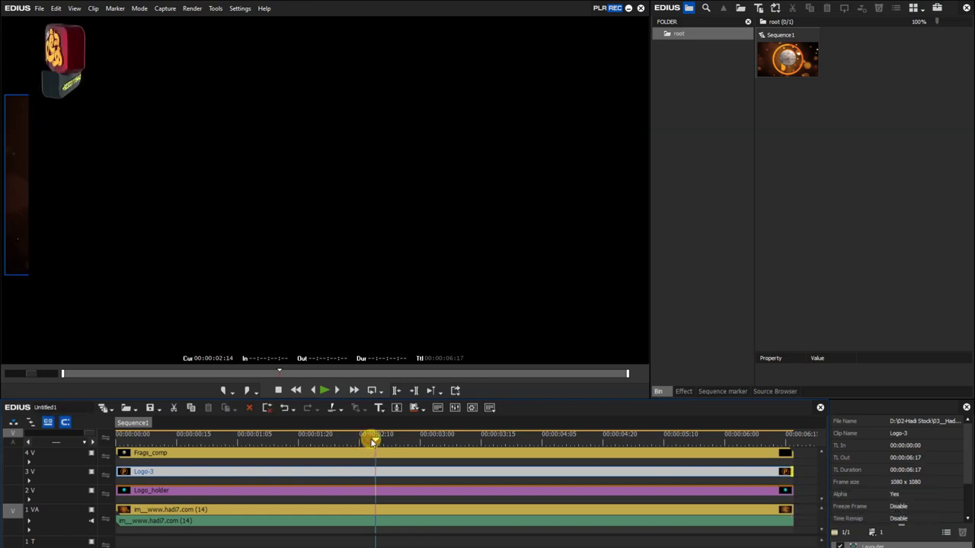
pyautogui.click(395, 436)
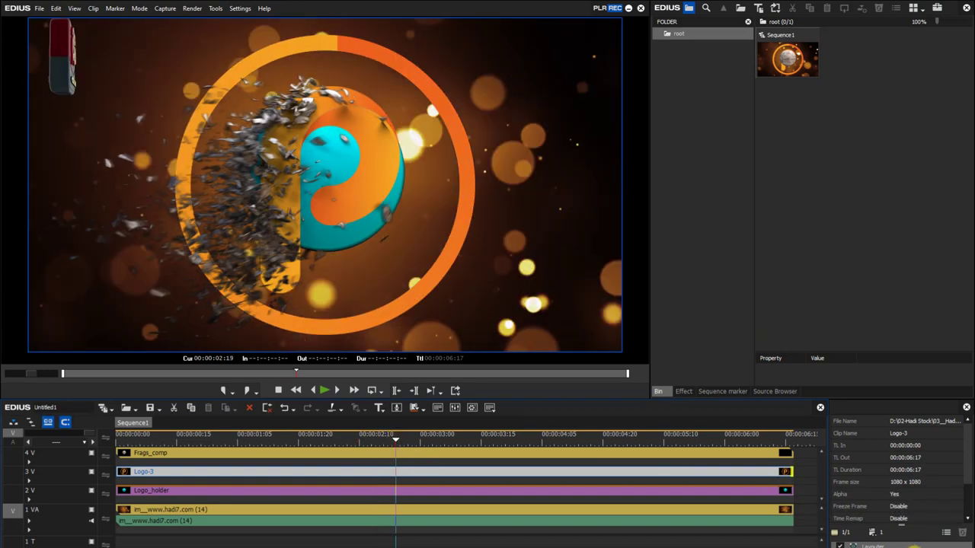
pyautogui.doubleClick(912, 545)
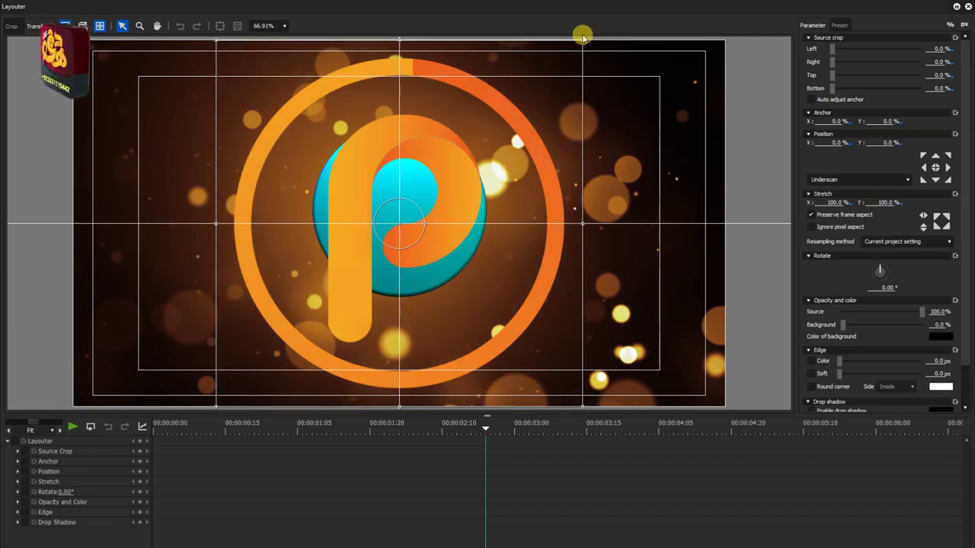
pyautogui.moveTo(583, 38); pyautogui.dragTo(549, 84)
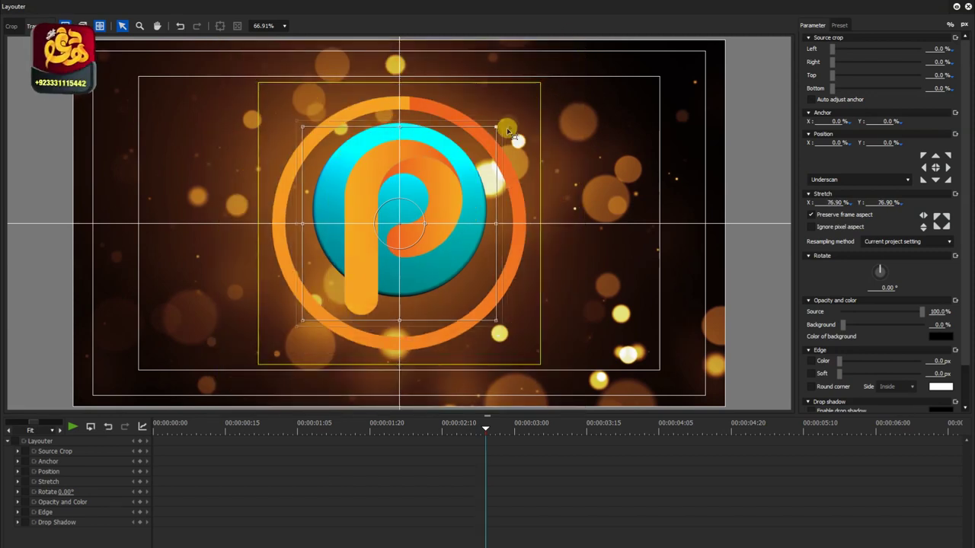
pyautogui.moveTo(545, 85); pyautogui.dragTo(492, 129)
pyautogui.moveTo(443, 242); pyautogui.dragTo(442, 229)
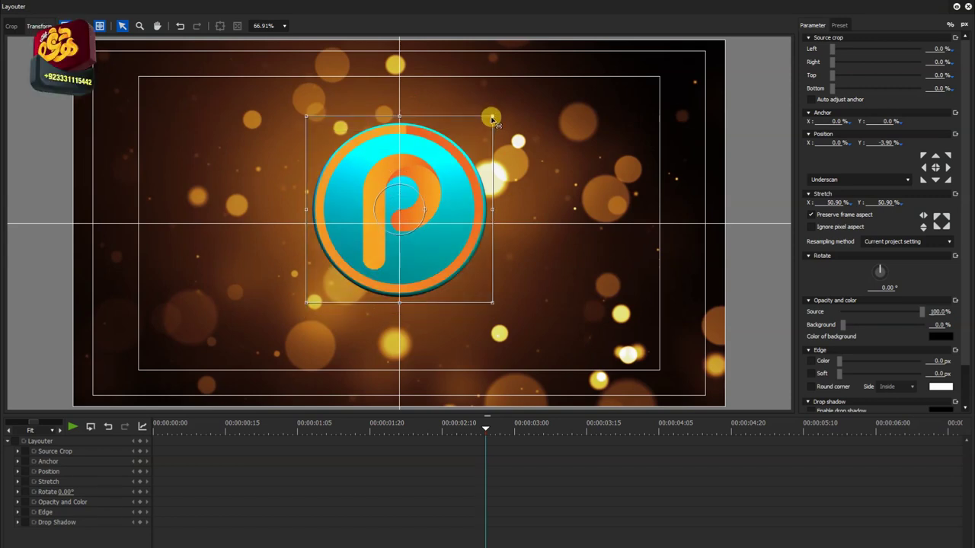
pyautogui.moveTo(492, 120); pyautogui.dragTo(488, 122)
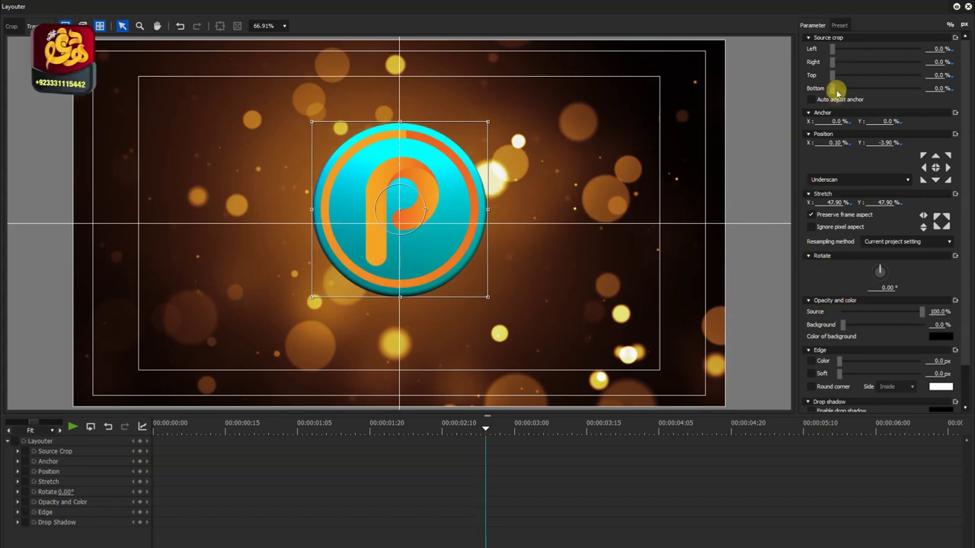
pyautogui.moveTo(195, 431); pyautogui.dragTo(103, 441)
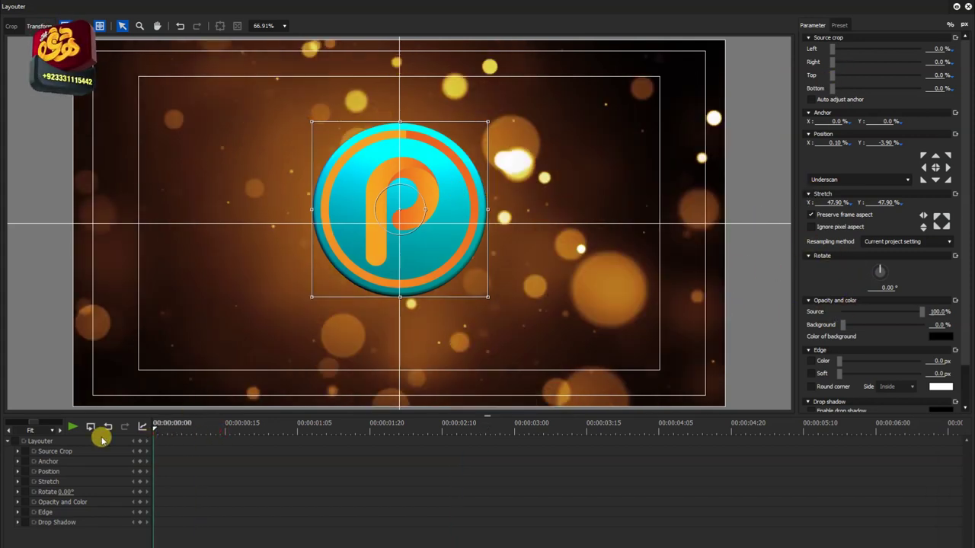
pyautogui.press('Return')
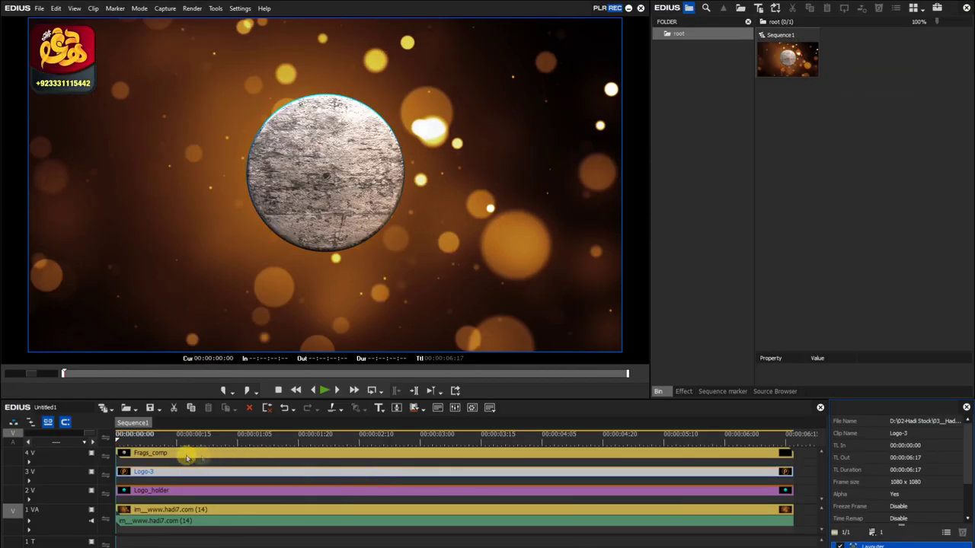
# Step: Add one new video track and move Logo-3 onto it, above Frags_comp
pyautogui.rightClick(77, 476)
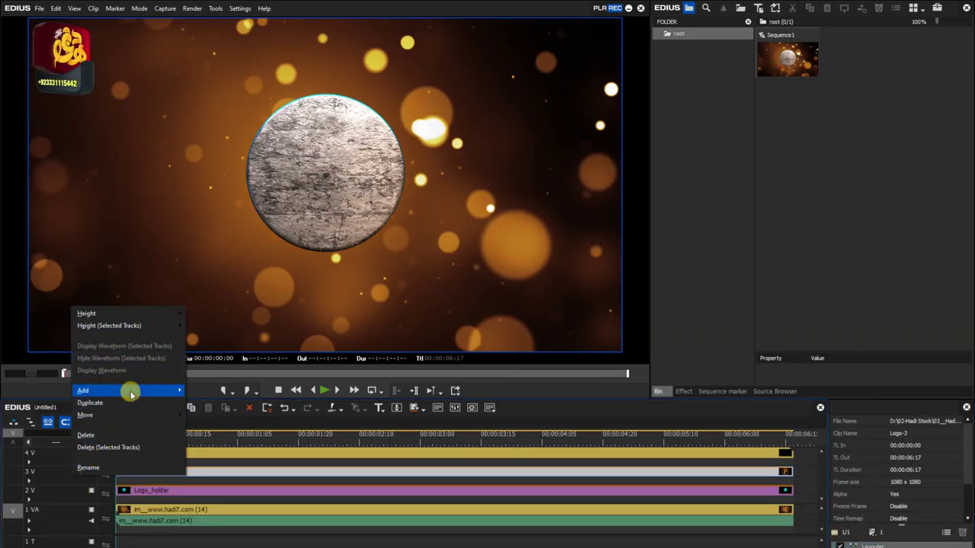
pyautogui.moveTo(144, 390)
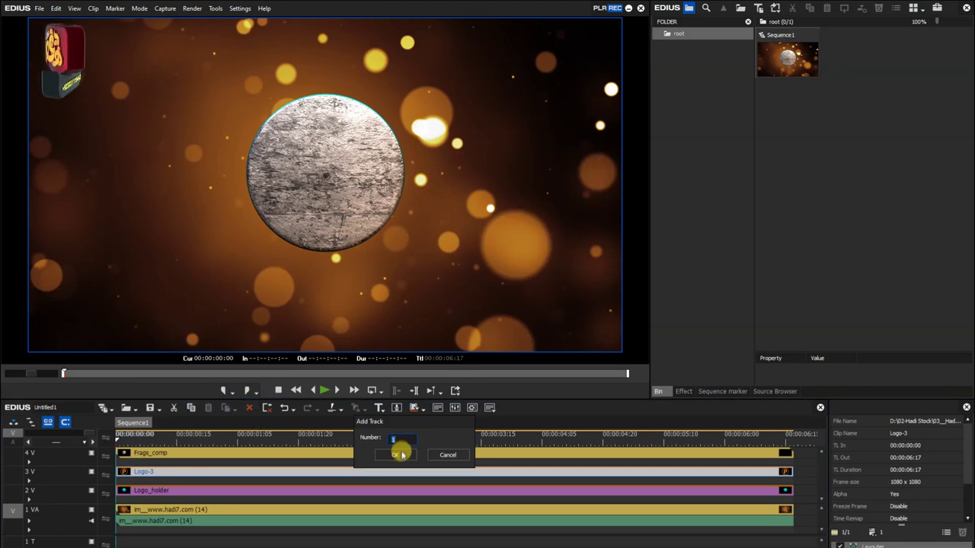
pyautogui.click(401, 454)
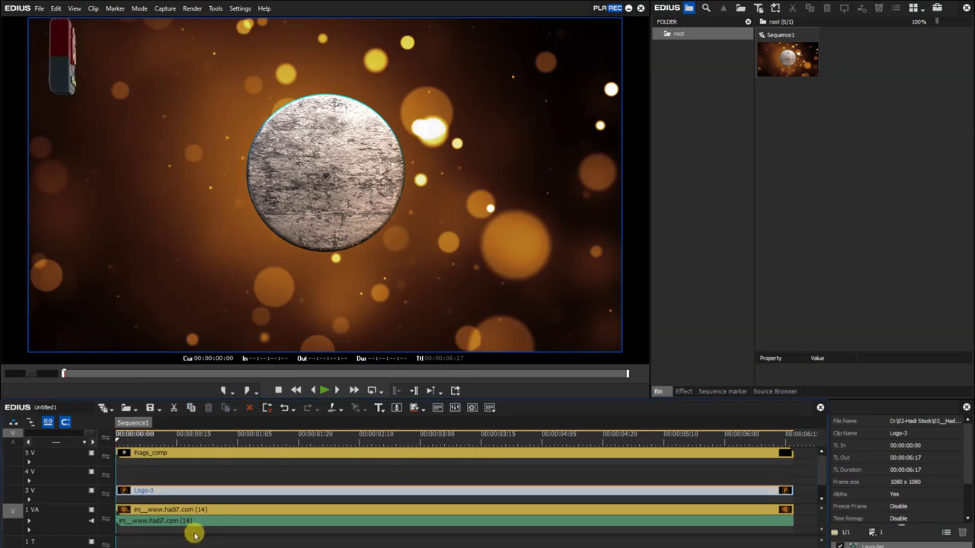
pyautogui.moveTo(202, 455)
pyautogui.mouseDown()
pyautogui.moveTo(196, 471)
pyautogui.moveTo(189, 456)
pyautogui.moveTo(267, 441)
pyautogui.mouseUp()
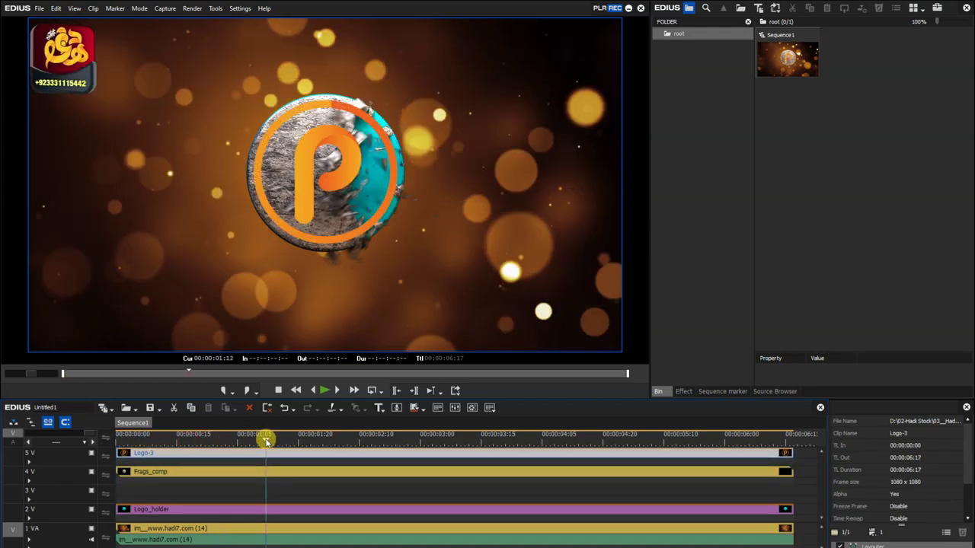
# Step: In Layouter, crop Logo-3's left side to 95.30% at the clip's first frame
pyautogui.click(850, 542)
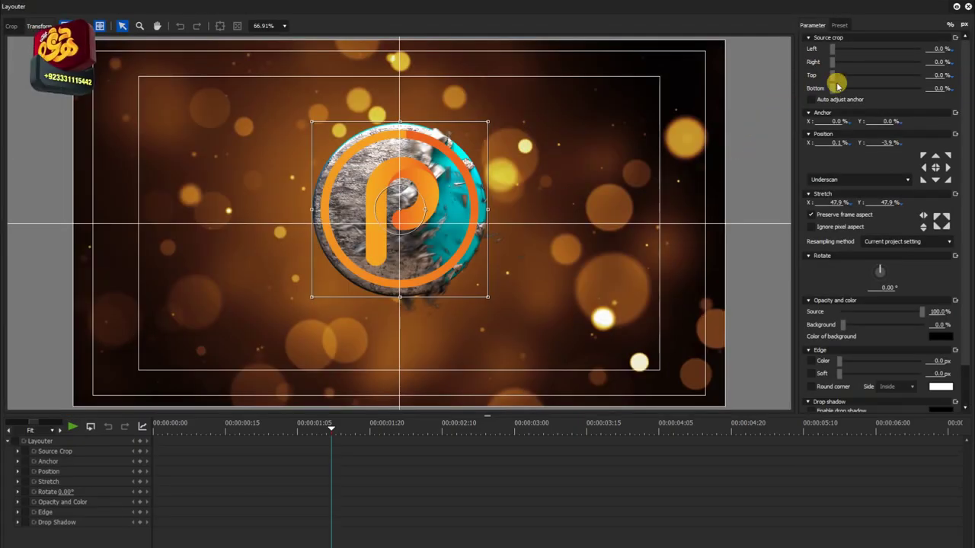
pyautogui.moveTo(835, 88)
pyautogui.mouseDown()
pyautogui.moveTo(813, 89)
pyautogui.moveTo(863, 77)
pyautogui.moveTo(828, 76)
pyautogui.moveTo(844, 61)
pyautogui.moveTo(859, 65)
pyautogui.moveTo(836, 65)
pyautogui.mouseUp()
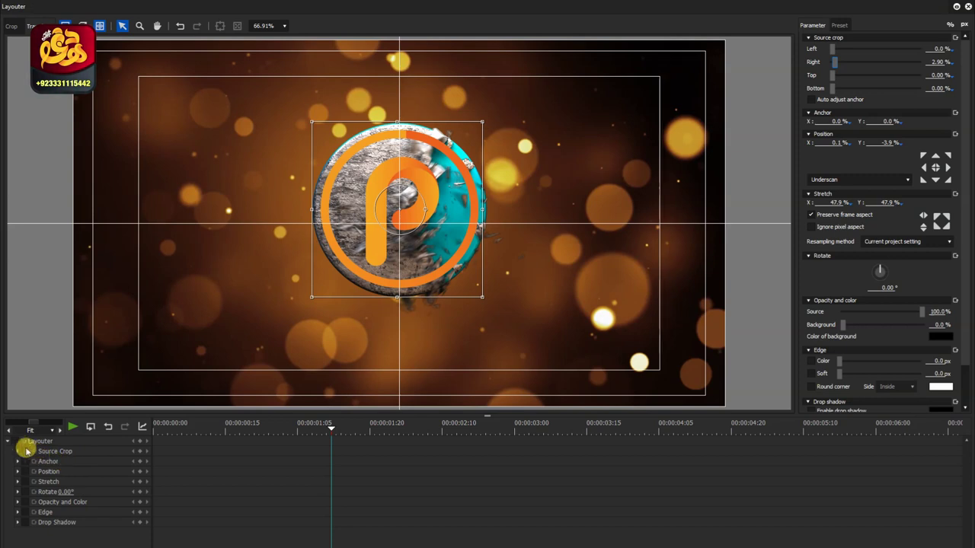
pyautogui.click(153, 433)
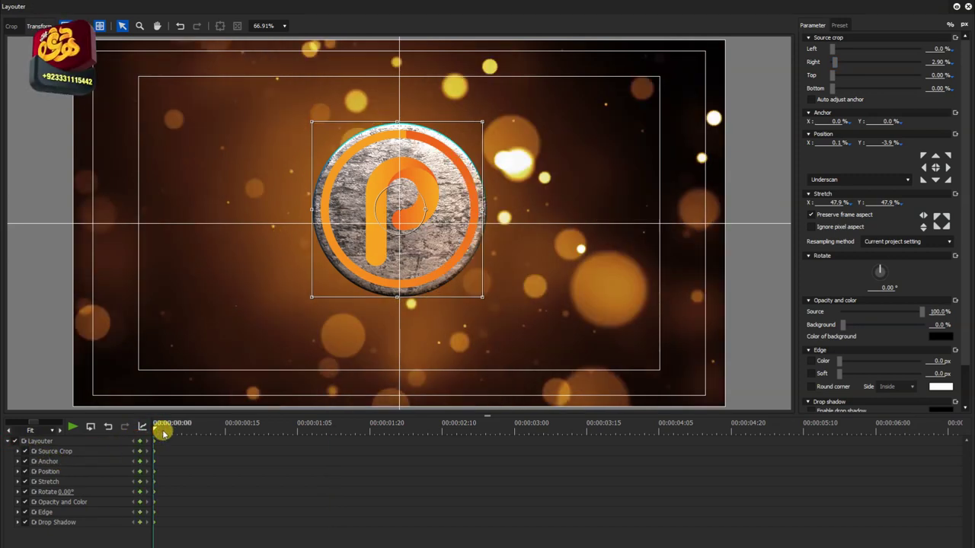
pyautogui.moveTo(836, 67); pyautogui.dragTo(915, 51)
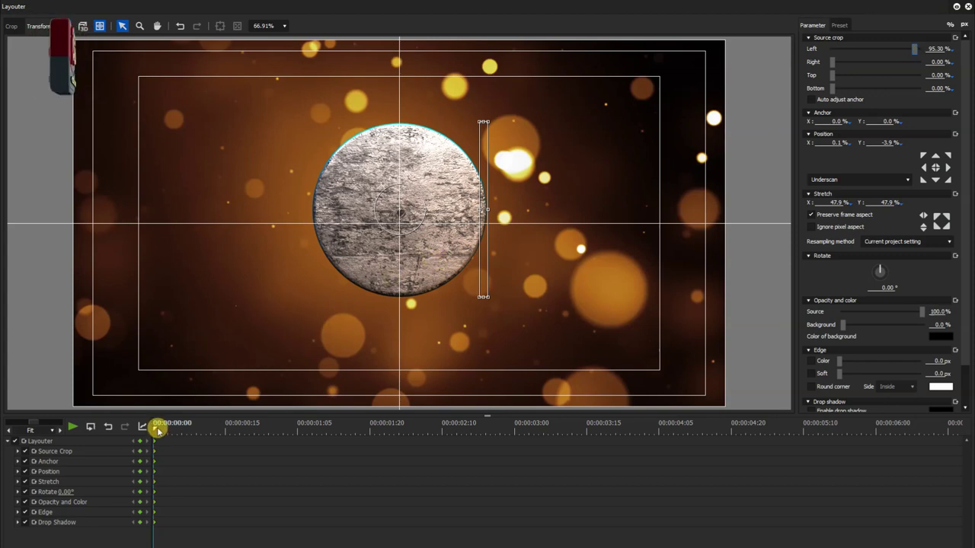
# Step: Add lower Source Crop Left keyframes at 00:00:01:20 and 00:00:03:10 to uncover the logo
pyautogui.moveTo(158, 428); pyautogui.dragTo(196, 428)
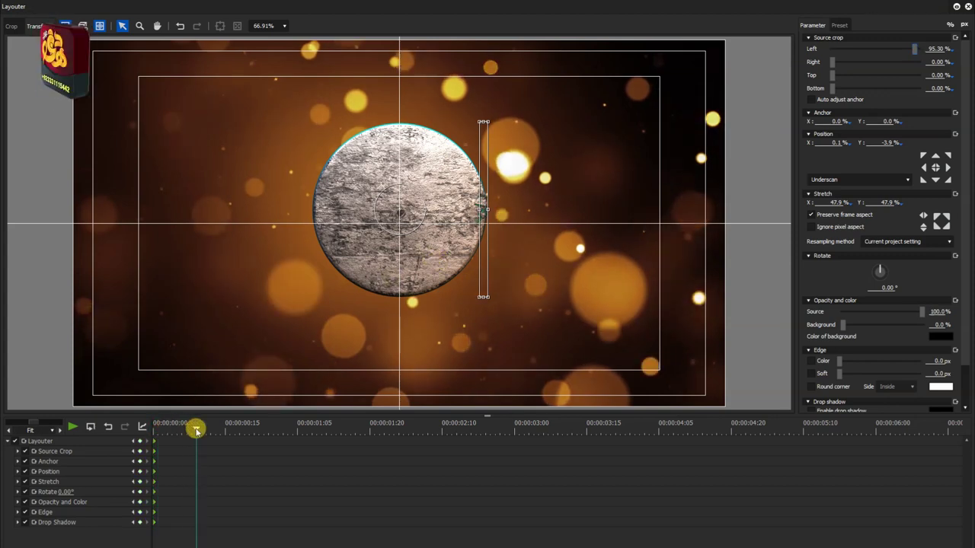
pyautogui.moveTo(196, 429); pyautogui.dragTo(216, 429)
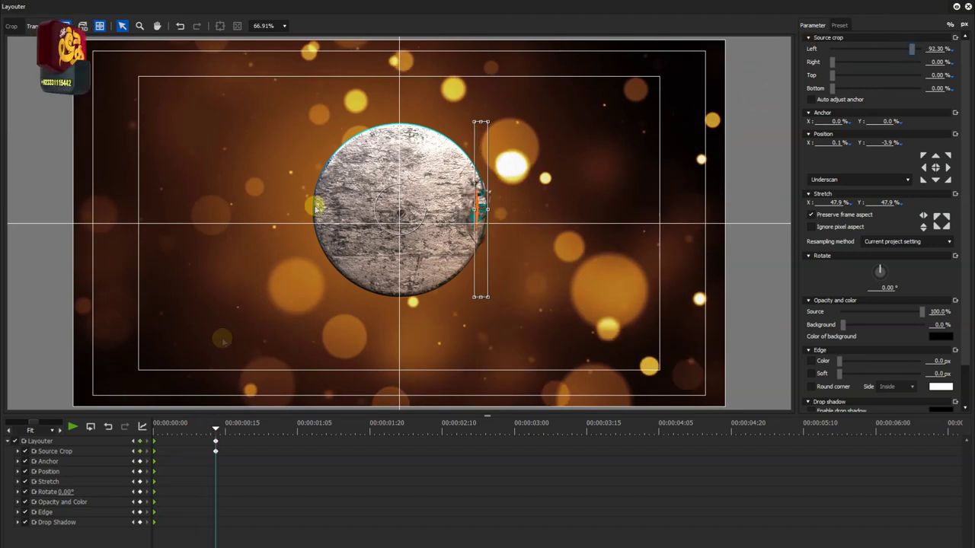
pyautogui.moveTo(218, 429); pyautogui.dragTo(404, 429)
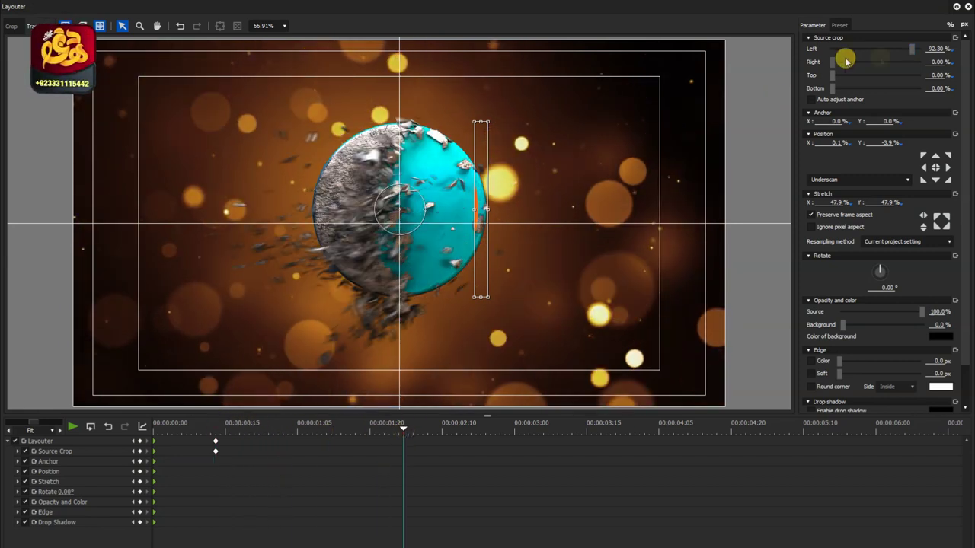
pyautogui.moveTo(901, 51); pyautogui.dragTo(873, 53)
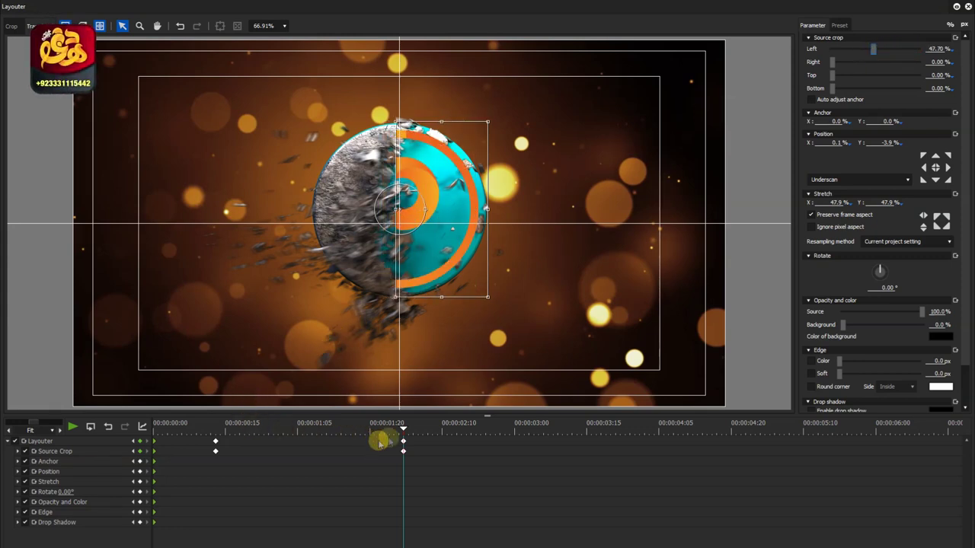
pyautogui.moveTo(404, 431); pyautogui.dragTo(583, 434)
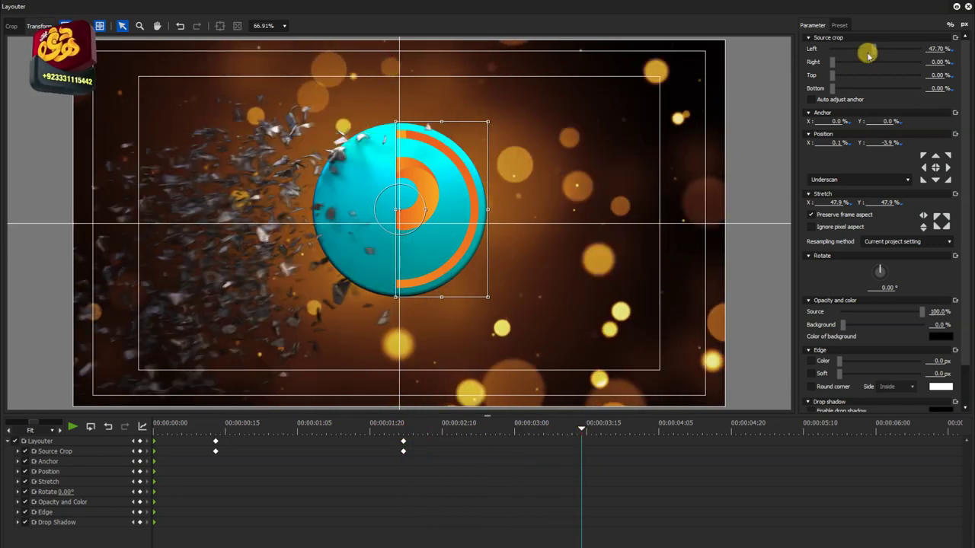
pyautogui.moveTo(894, 53); pyautogui.dragTo(833, 64)
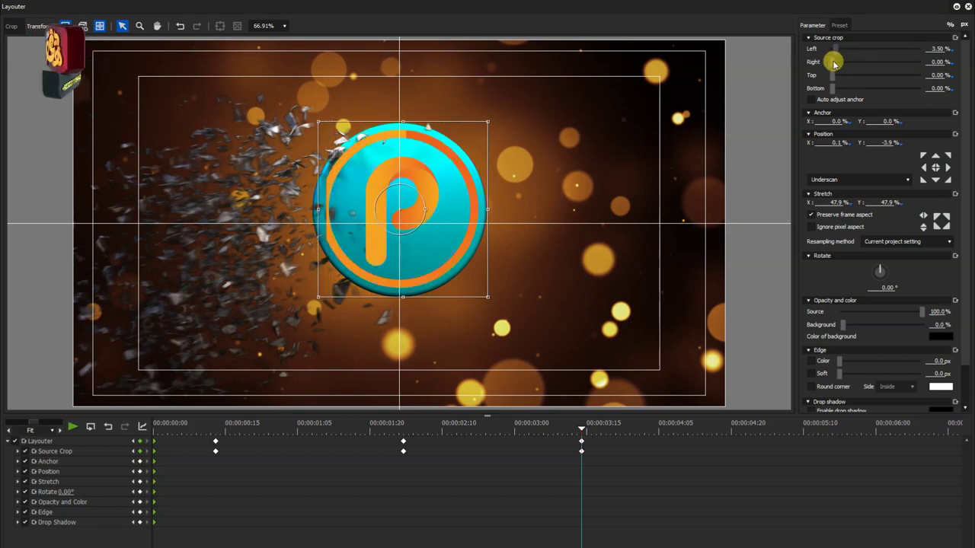
pyautogui.moveTo(472, 425)
pyautogui.mouseDown()
pyautogui.moveTo(140, 429)
pyautogui.moveTo(477, 417)
pyautogui.mouseUp()
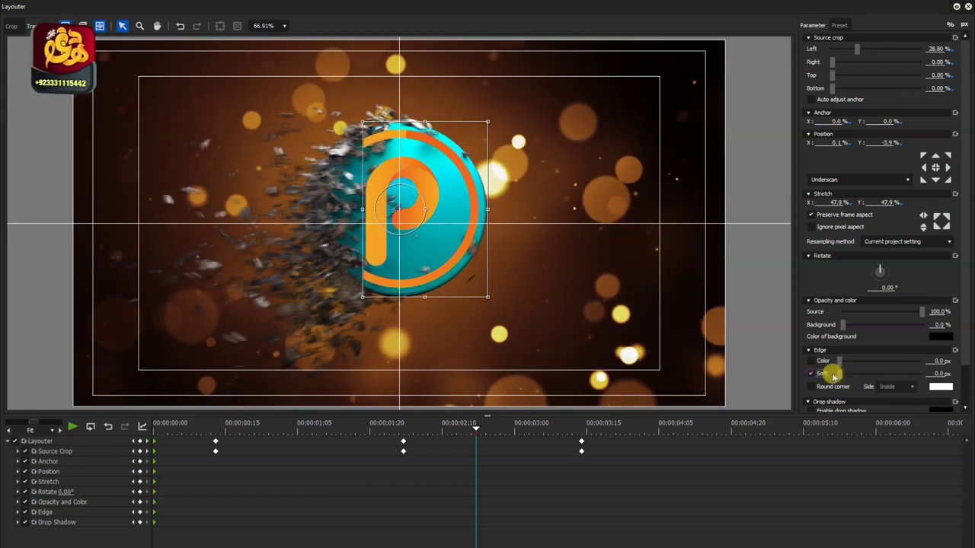
# Step: Turn on a Soft edge for Logo-3's crop wipe and check it near 00:00:01:05
pyautogui.click(822, 375)
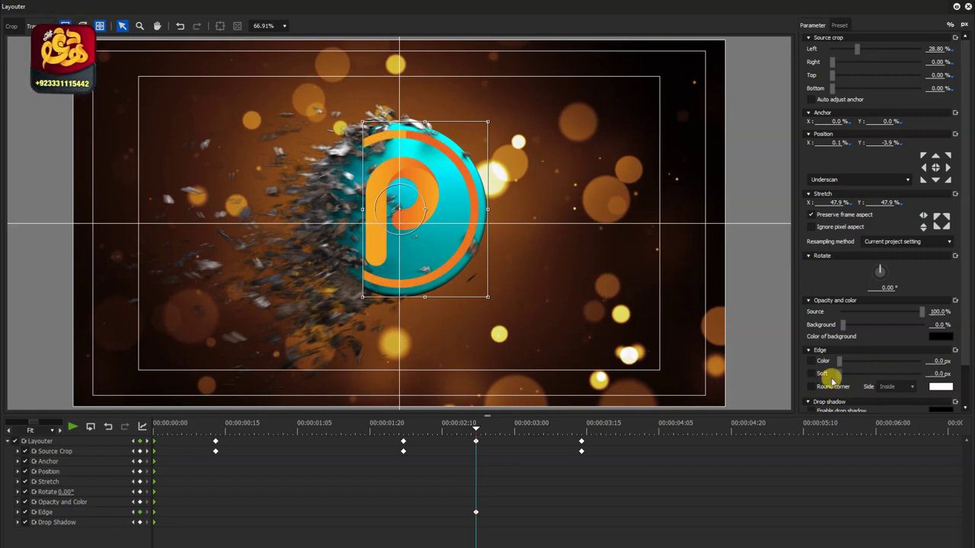
pyautogui.moveTo(431, 428); pyautogui.dragTo(131, 422)
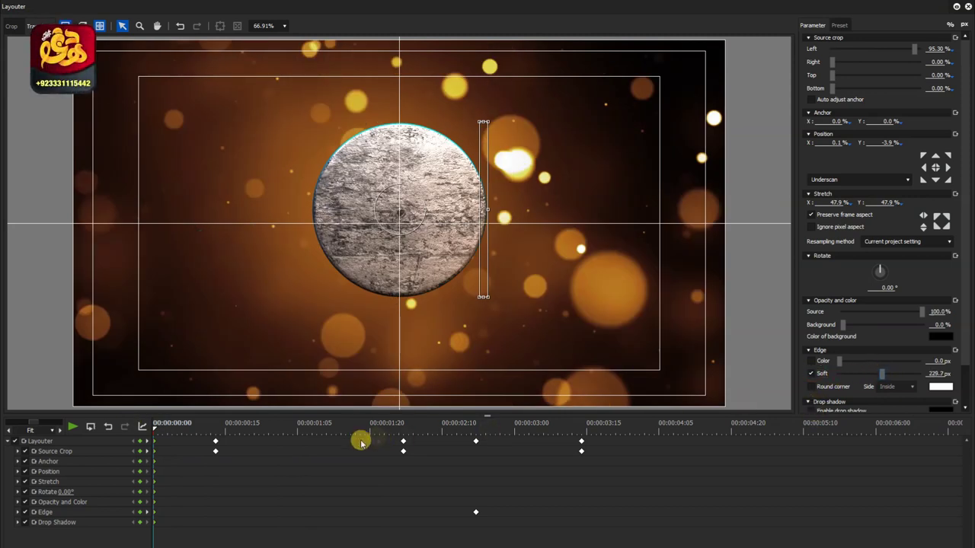
pyautogui.moveTo(285, 426)
pyautogui.mouseDown()
pyautogui.moveTo(371, 423)
pyautogui.moveTo(293, 423)
pyautogui.mouseUp()
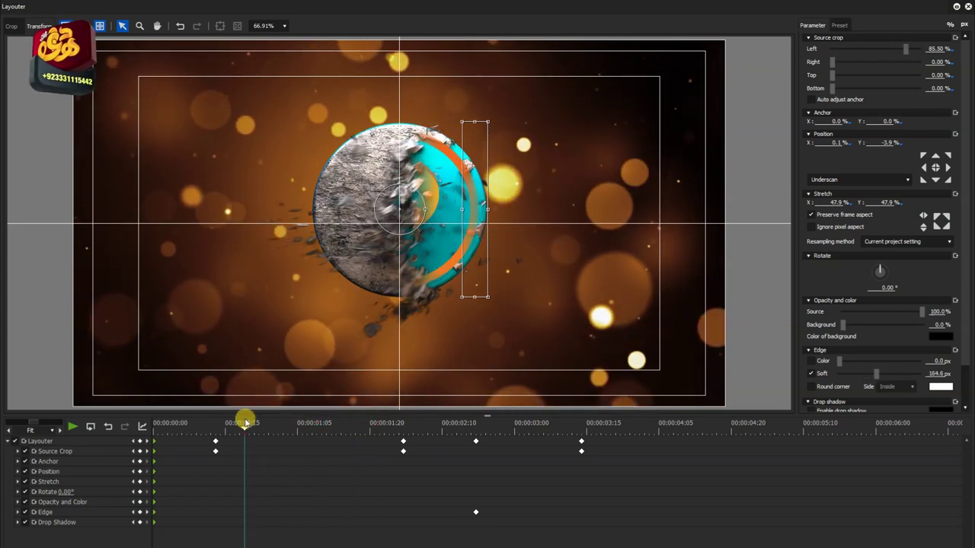
# Step: Undo an accidental logo enlargement, review the reveal at 00:00:01:07, and close Layouter
pyautogui.moveTo(489, 298); pyautogui.dragTo(505, 314)
pyautogui.hotkey('ctrl', 'z')
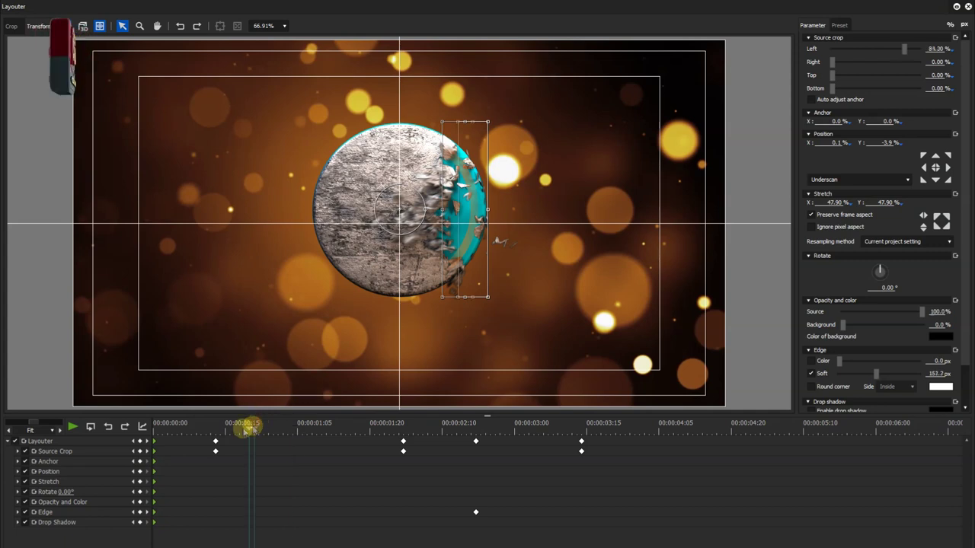
pyautogui.moveTo(251, 423); pyautogui.dragTo(153, 423)
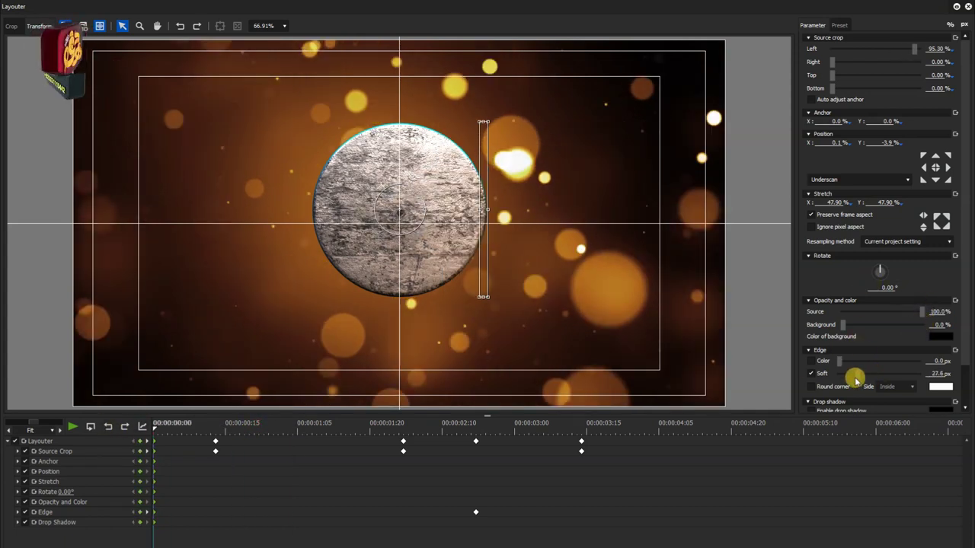
pyautogui.click(293, 429)
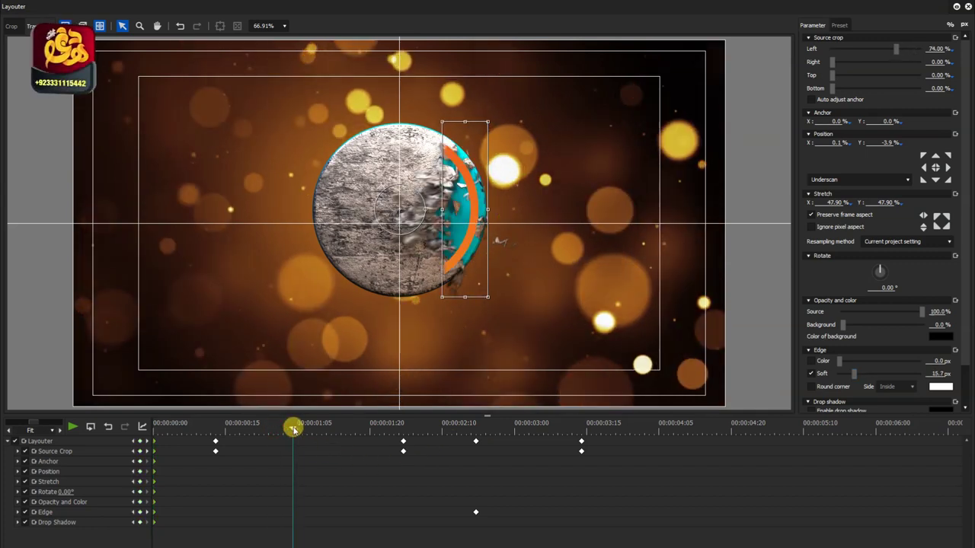
pyautogui.moveTo(293, 429); pyautogui.dragTo(326, 428)
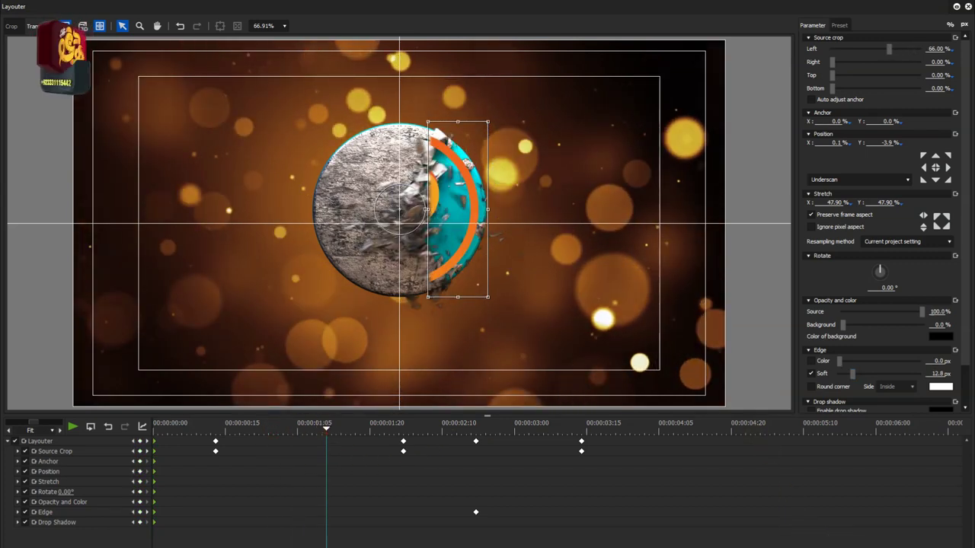
pyautogui.press('Return')
# Step: Move Logo-3 down to track 3V beneath Frags_comp and play the sequence from the start
pyautogui.moveTo(300, 454); pyautogui.dragTo(282, 490)
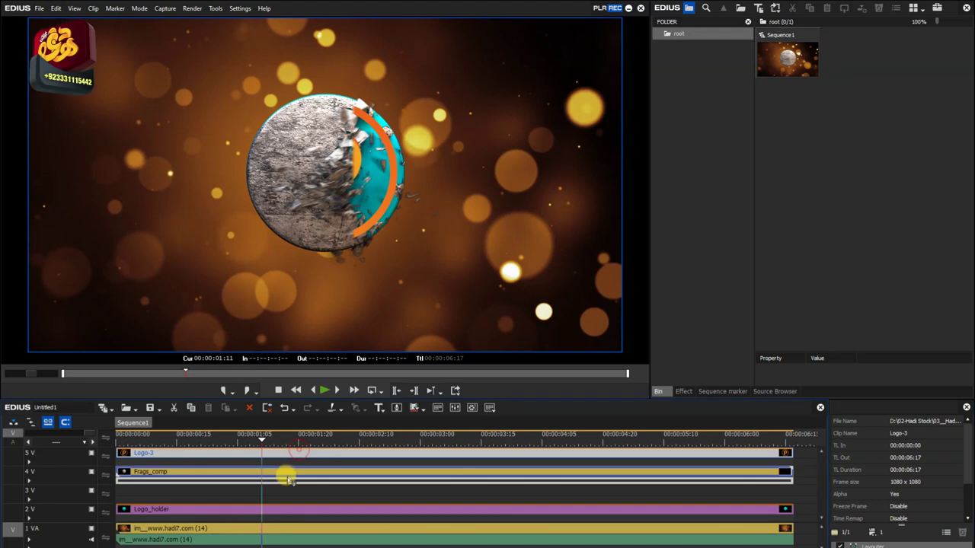
pyautogui.moveTo(169, 442); pyautogui.dragTo(112, 457)
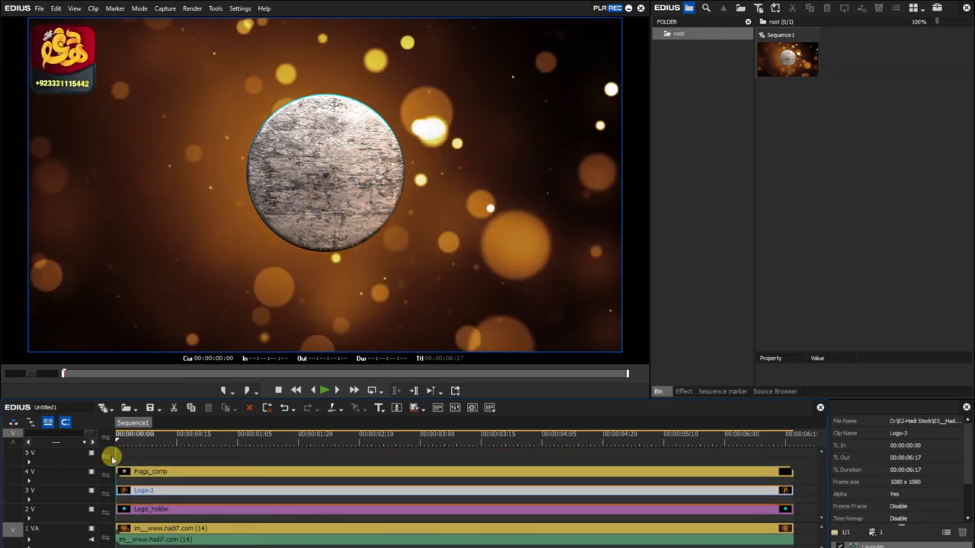
pyautogui.press('space')
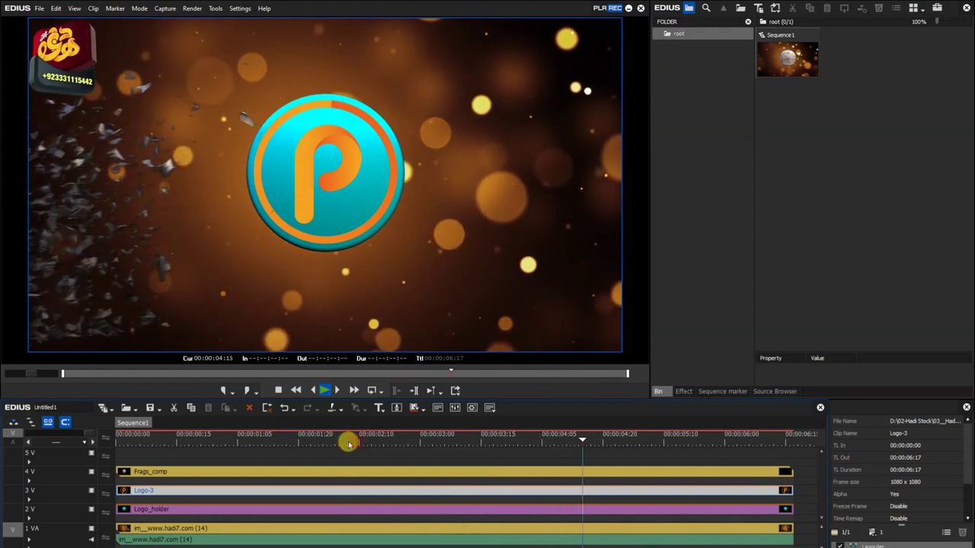
pyautogui.moveTo(256, 444); pyautogui.dragTo(412, 449)
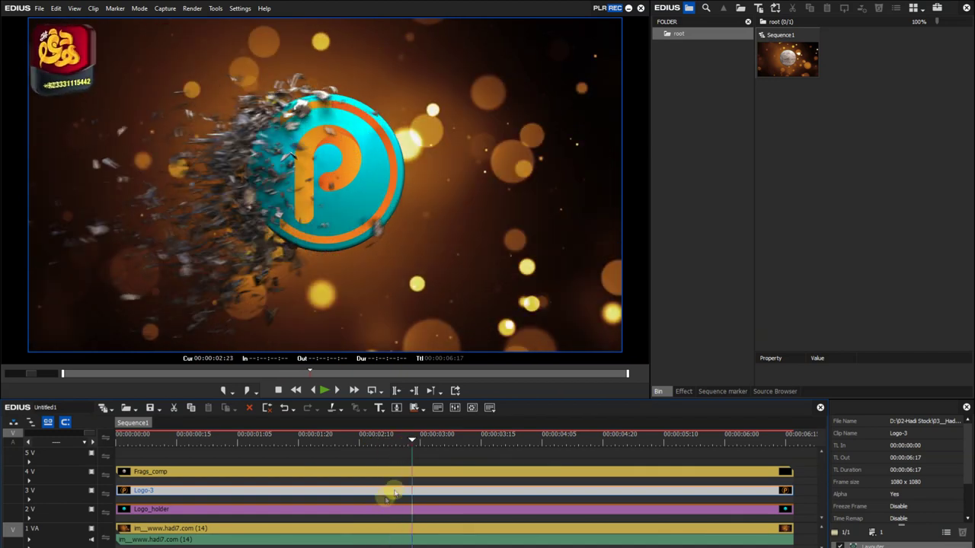
# Step: Apply the Color Wheel filter to Logo_holder and shift its hue to -16.40
pyautogui.click(322, 513)
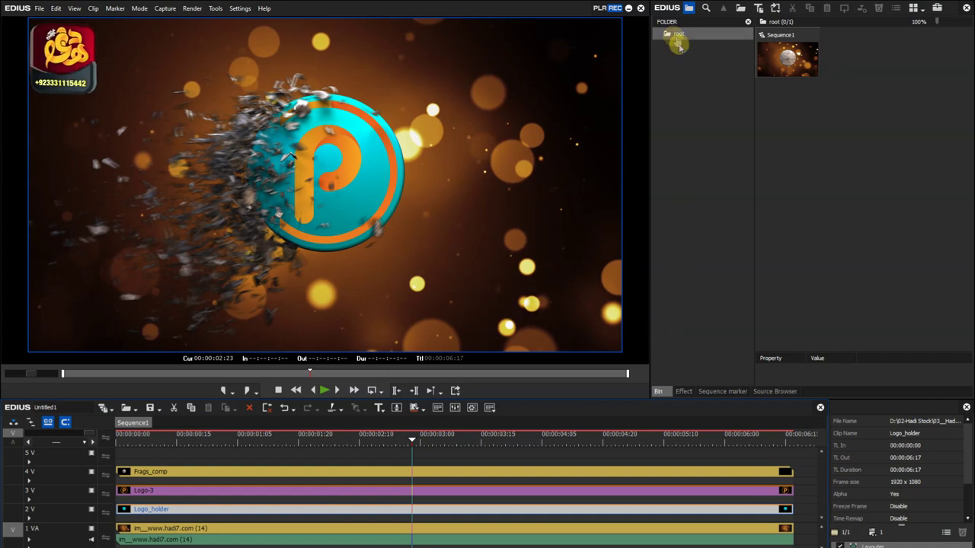
pyautogui.click(684, 392)
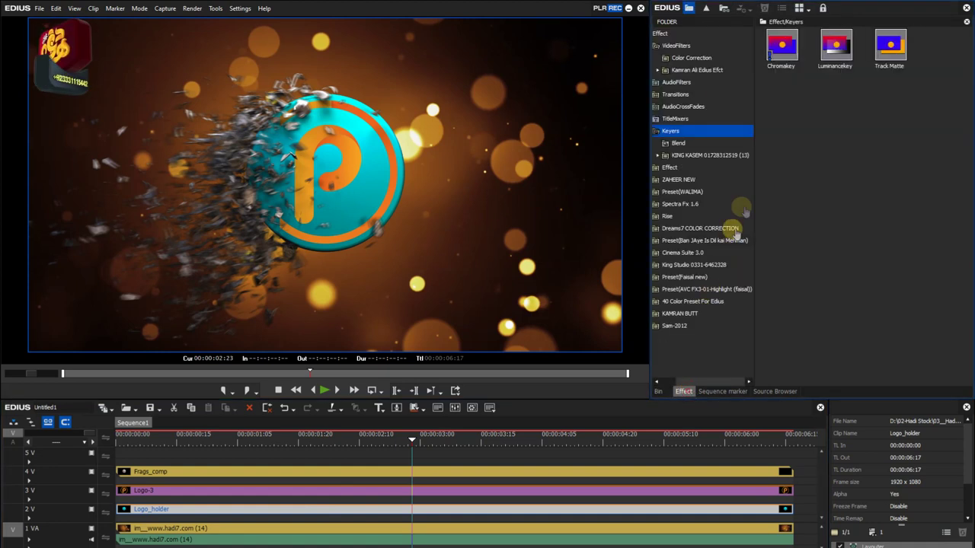
pyautogui.click(690, 59)
pyautogui.click(830, 51)
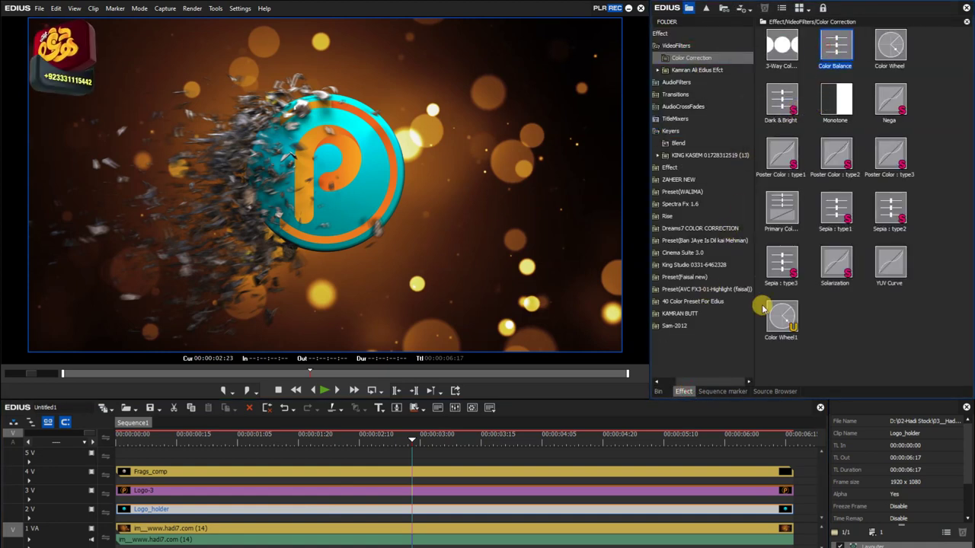
pyautogui.moveTo(884, 54); pyautogui.dragTo(403, 508)
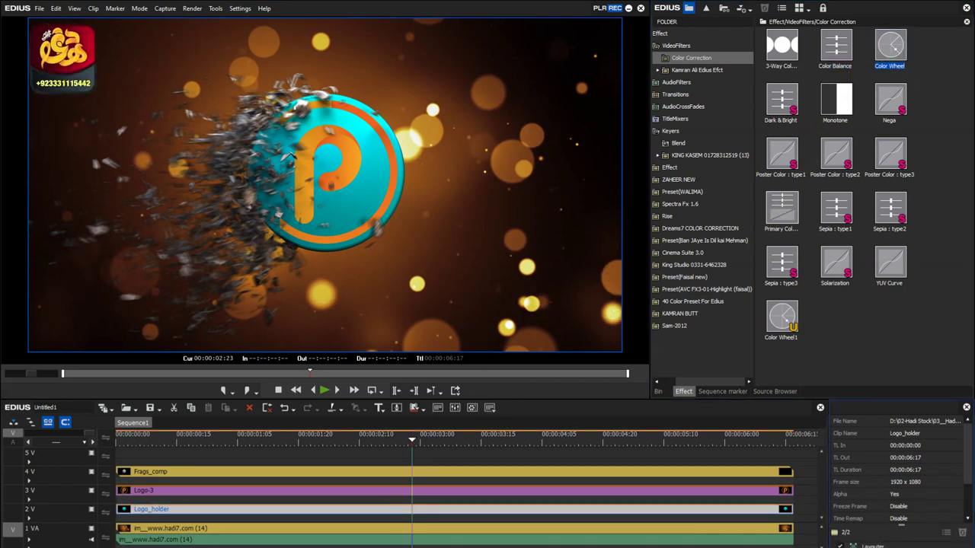
pyautogui.click(961, 532)
pyautogui.moveTo(772, 366)
pyautogui.mouseDown()
pyautogui.moveTo(677, 333)
pyautogui.moveTo(683, 306)
pyautogui.mouseUp()
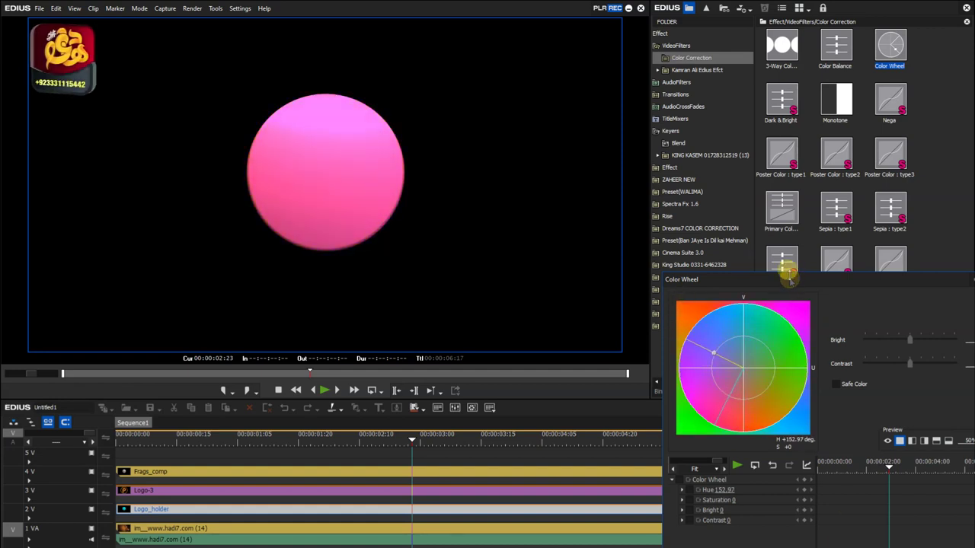
pyautogui.moveTo(790, 279); pyautogui.dragTo(661, 159)
pyautogui.click(807, 486)
pyautogui.moveTo(412, 441)
pyautogui.mouseDown()
pyautogui.moveTo(158, 429)
pyautogui.moveTo(338, 429)
pyautogui.mouseUp()
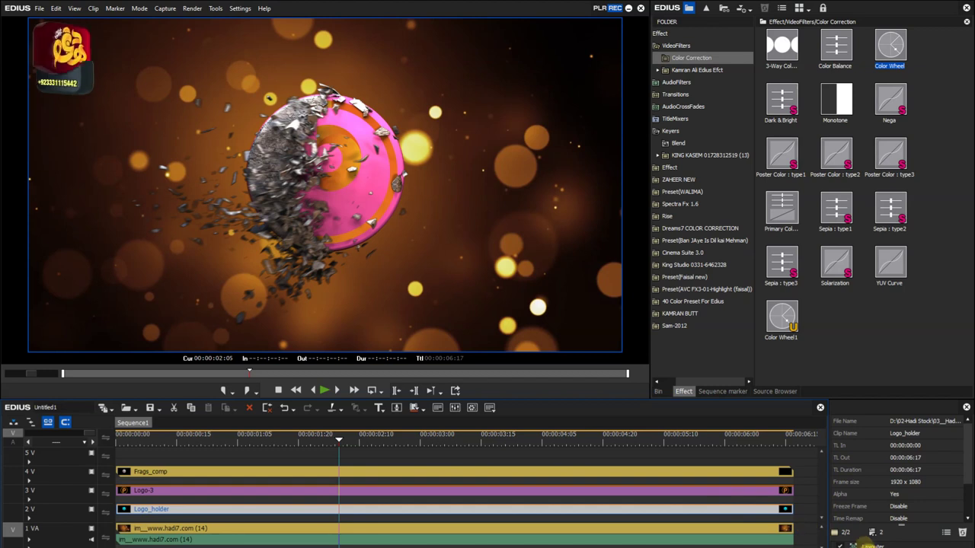
# Step: Keyframe the Color Wheel hue to reach about -150 at the clip's end, 00:00:06:17
pyautogui.doubleClick(861, 546)
pyautogui.moveTo(587, 271)
pyautogui.mouseDown()
pyautogui.moveTo(660, 291)
pyautogui.moveTo(679, 322)
pyautogui.mouseUp()
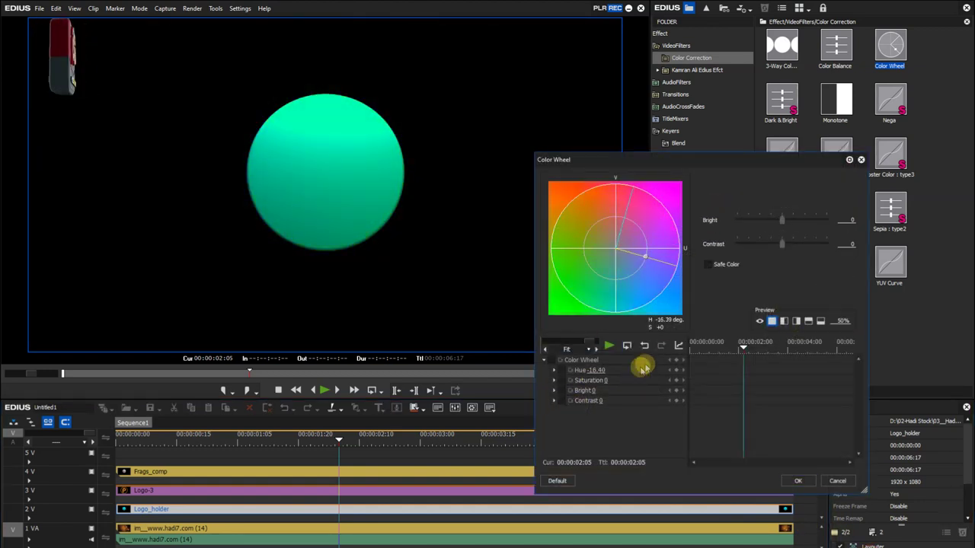
pyautogui.click(690, 344)
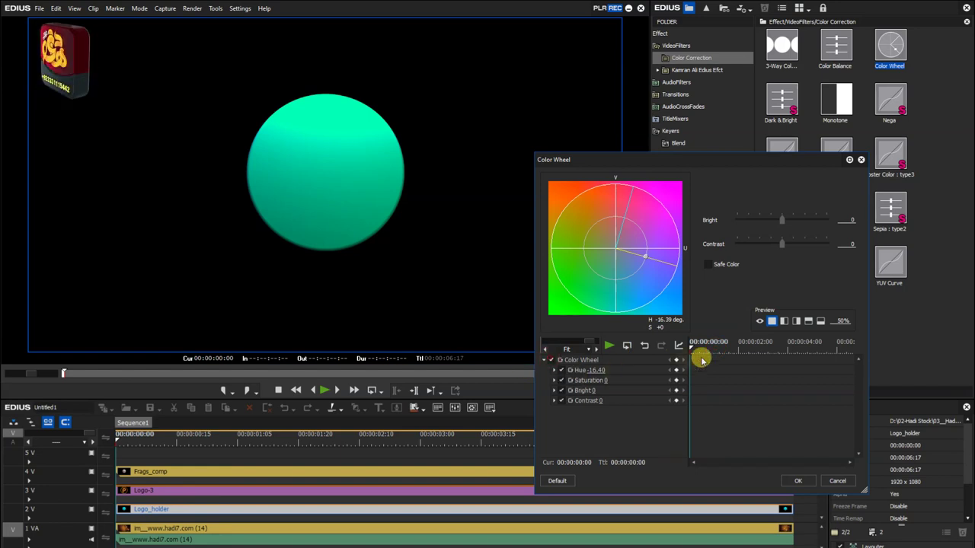
pyautogui.moveTo(724, 349); pyautogui.dragTo(870, 348)
pyautogui.moveTo(640, 276); pyautogui.dragTo(577, 176)
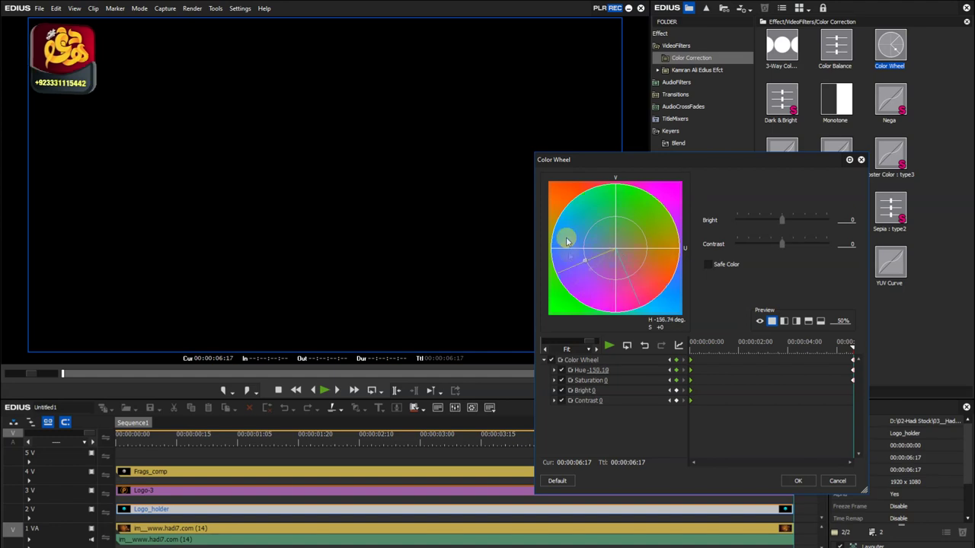
pyautogui.click(782, 484)
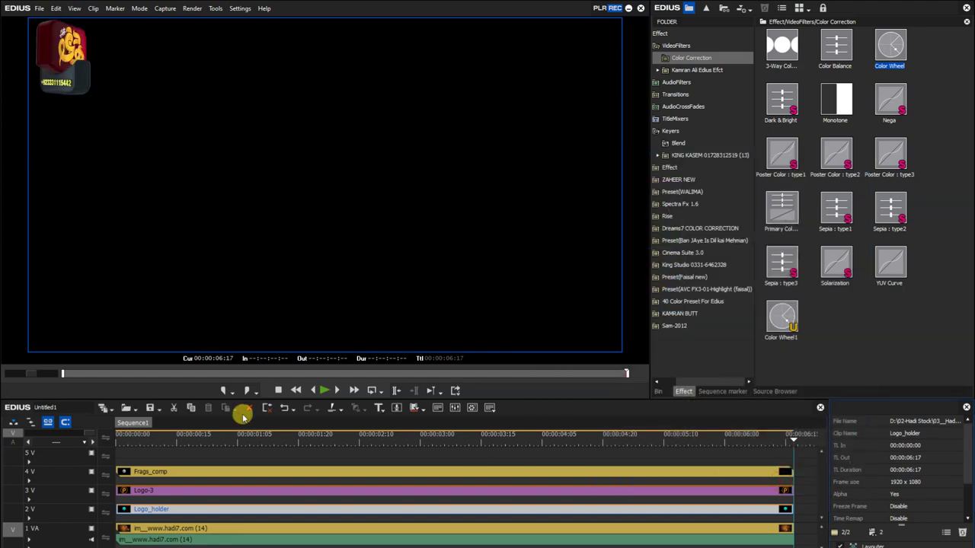
pyautogui.moveTo(204, 448); pyautogui.dragTo(85, 437)
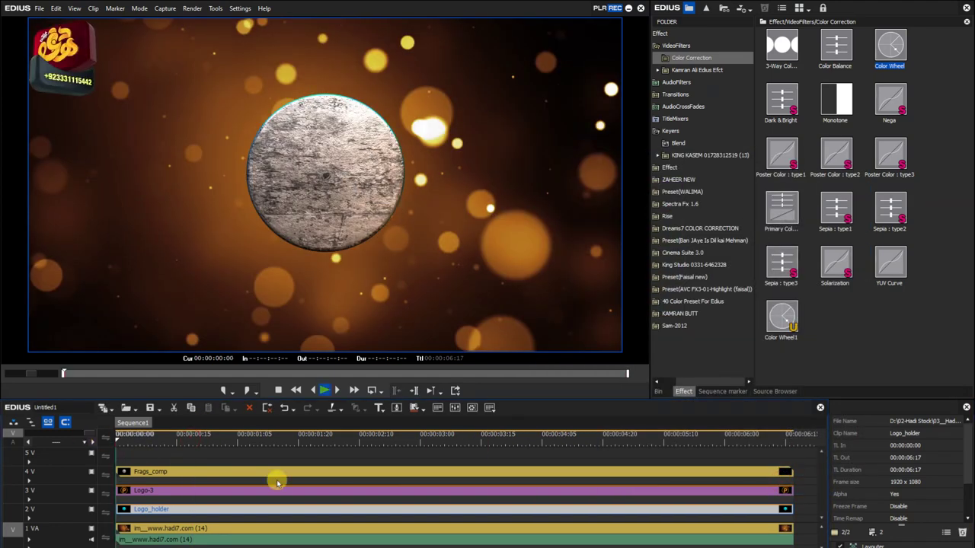
pyautogui.press('space')
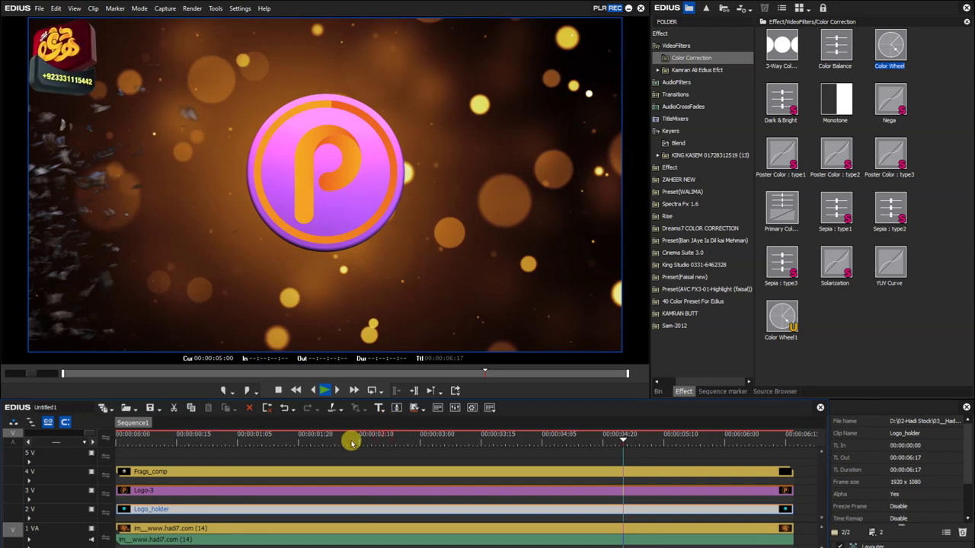
pyautogui.moveTo(351, 444); pyautogui.dragTo(270, 440)
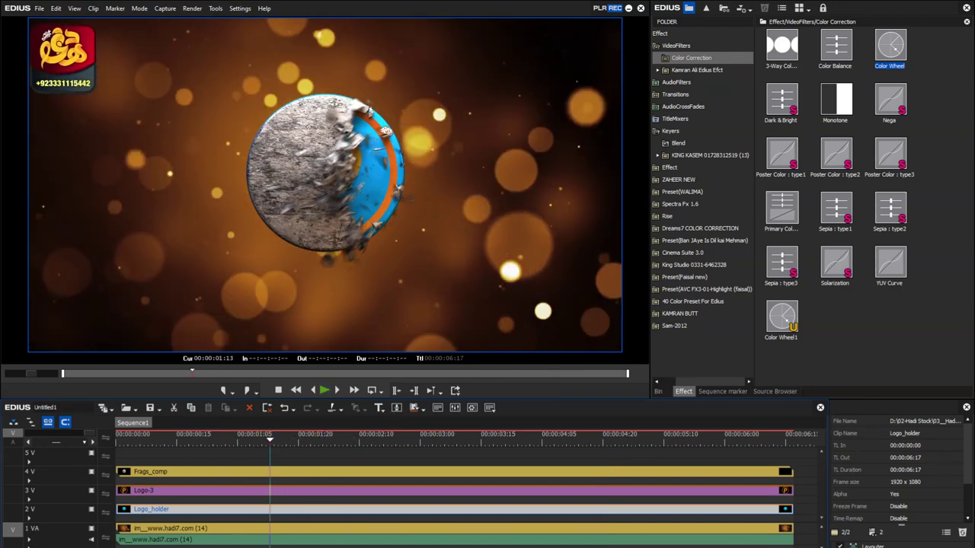
# Step: In File Explorer, go from drive D through the stock and video folders into the Moves folder
pyautogui.click(10, 542)
pyautogui.click(57, 542)
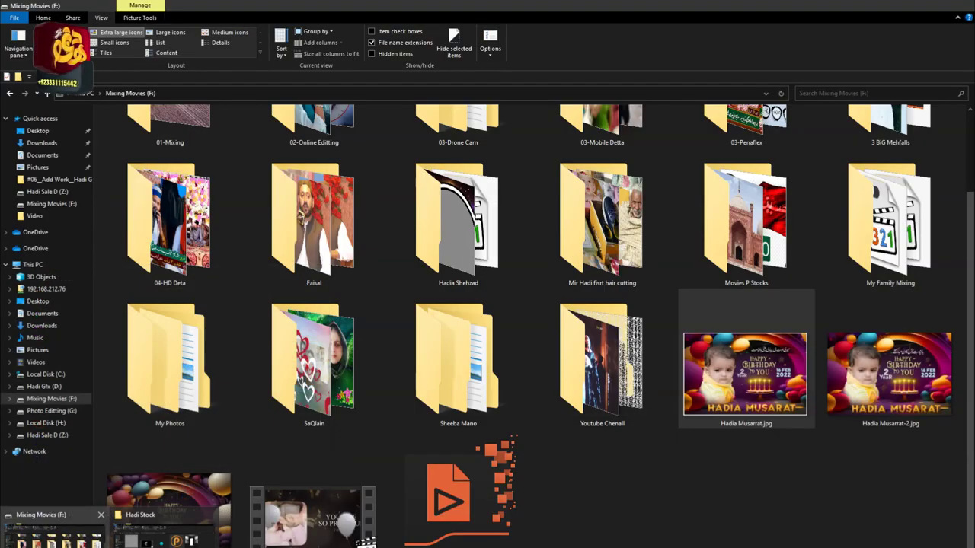
pyautogui.click(44, 388)
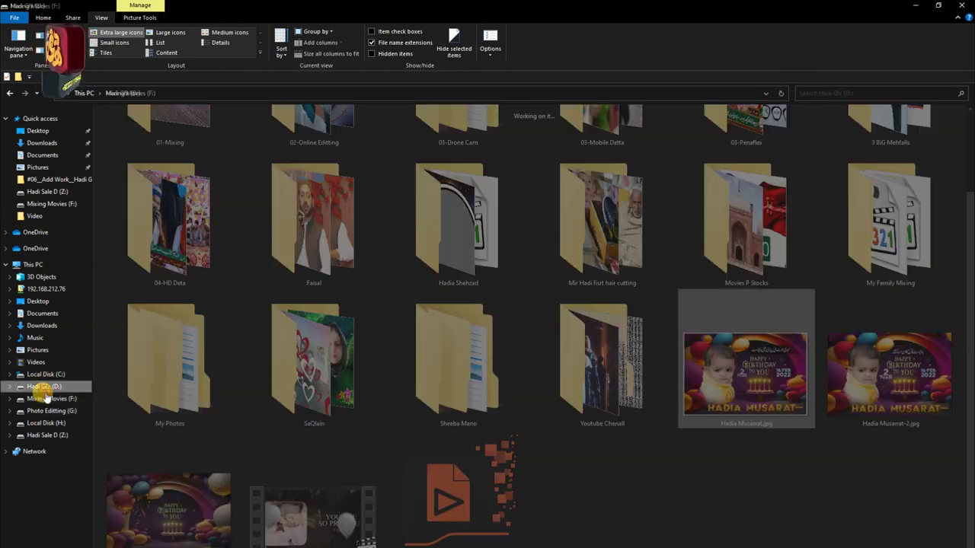
pyautogui.doubleClick(570, 137)
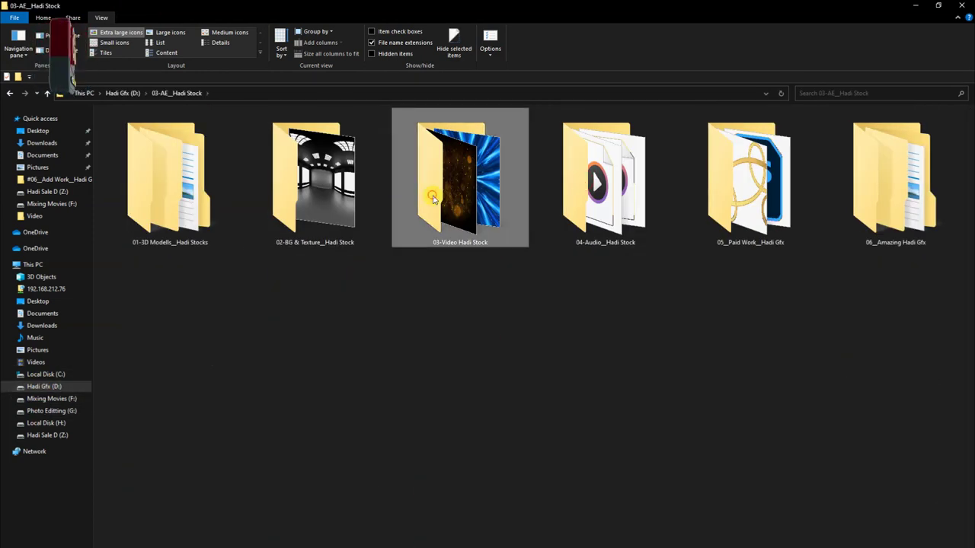
pyautogui.doubleClick(432, 198)
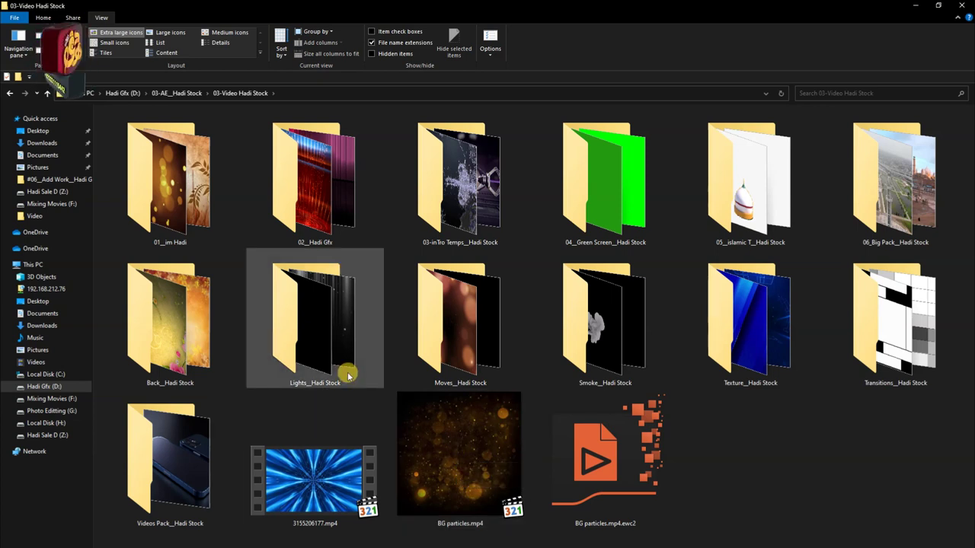
pyautogui.doubleClick(489, 368)
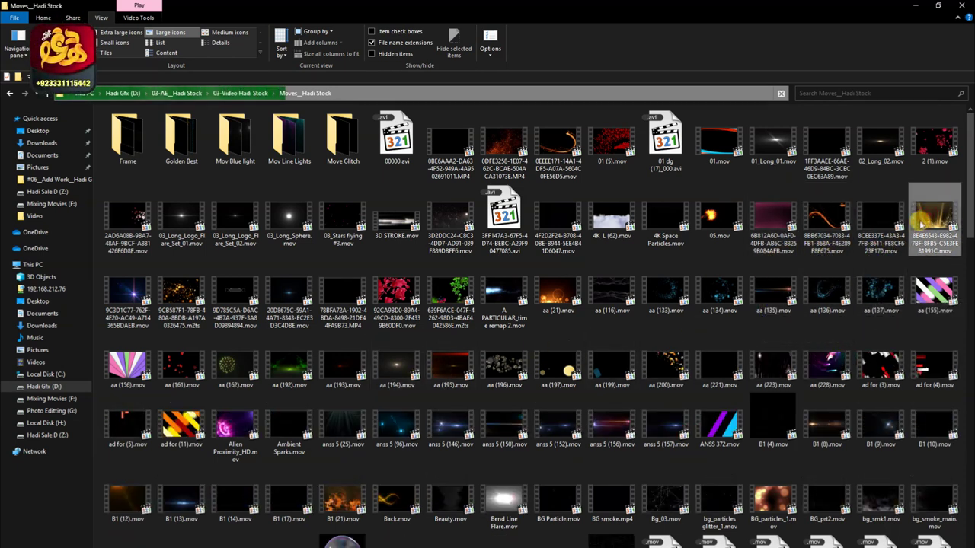
pyautogui.hotkey('alt', 'Tab')
# Step: Put the golden light-rays clip on track 5V, Screen-blend it, and play from the start
pyautogui.moveTo(240, 438); pyautogui.dragTo(126, 455)
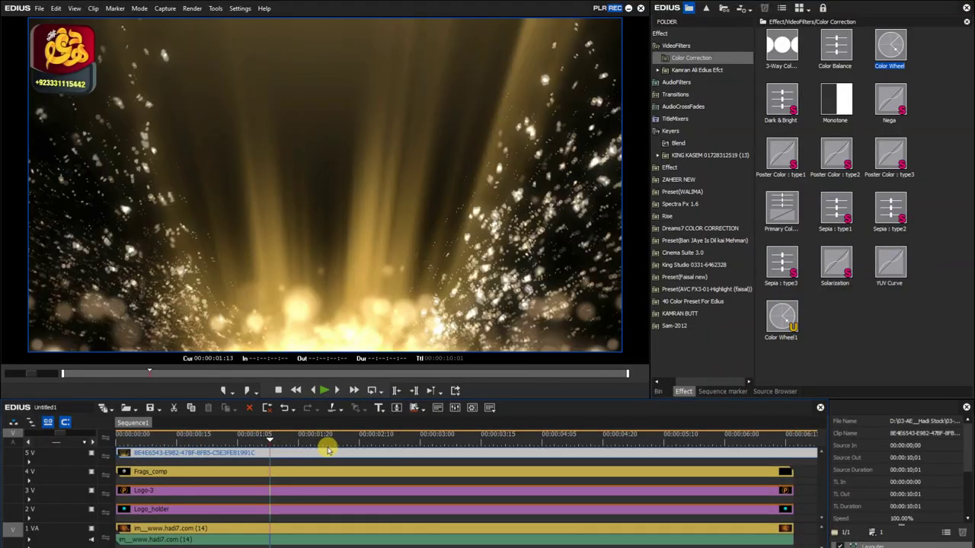
pyautogui.moveTo(310, 443); pyautogui.dragTo(376, 442)
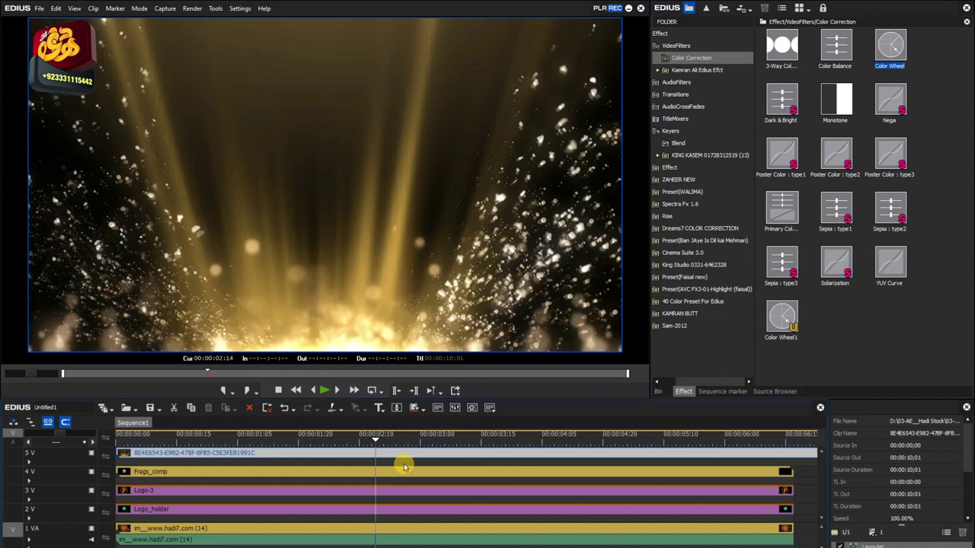
pyautogui.click(689, 143)
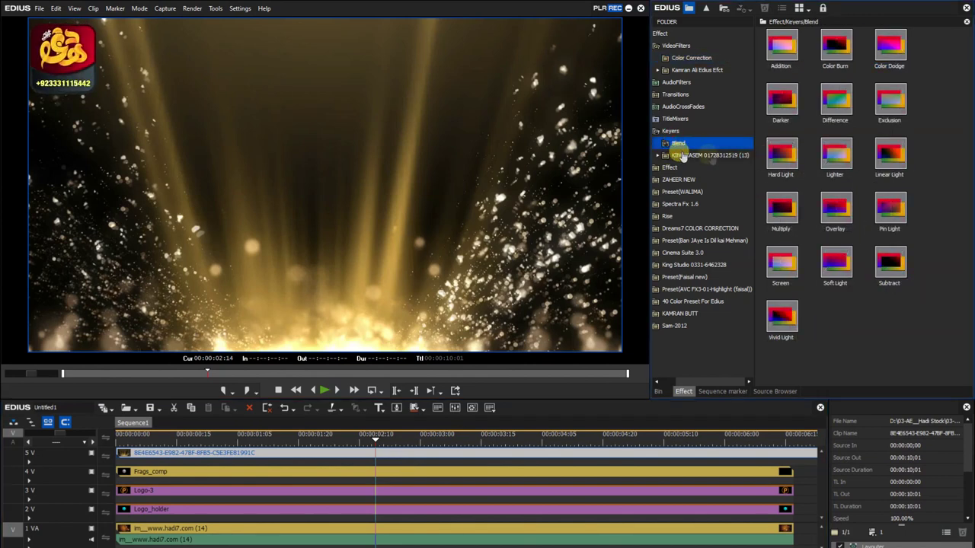
pyautogui.moveTo(781, 263); pyautogui.dragTo(376, 455)
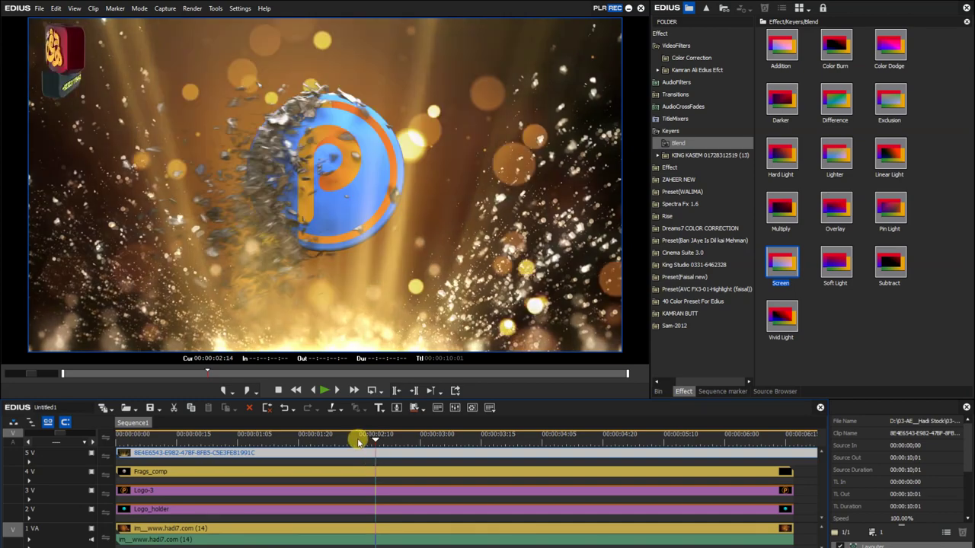
pyautogui.press('Home')
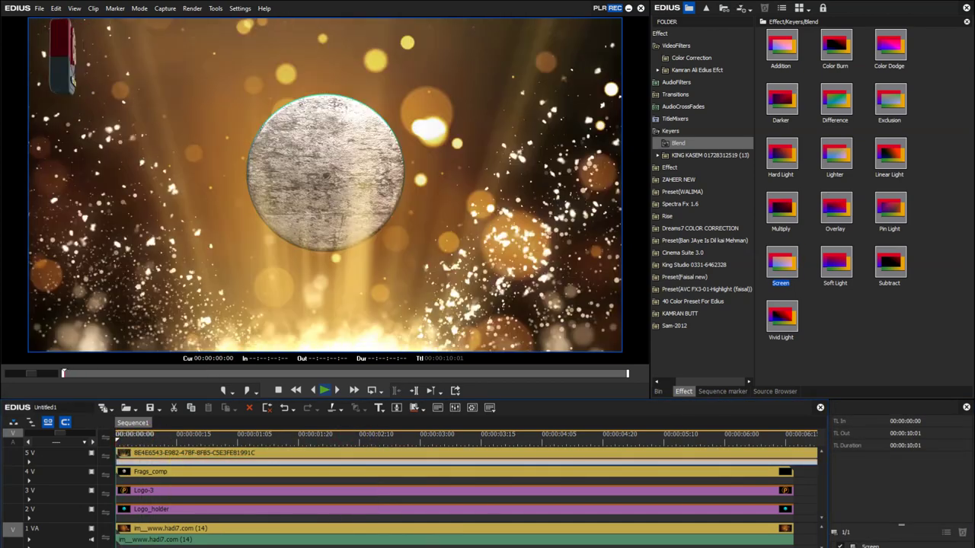
pyautogui.press('space')
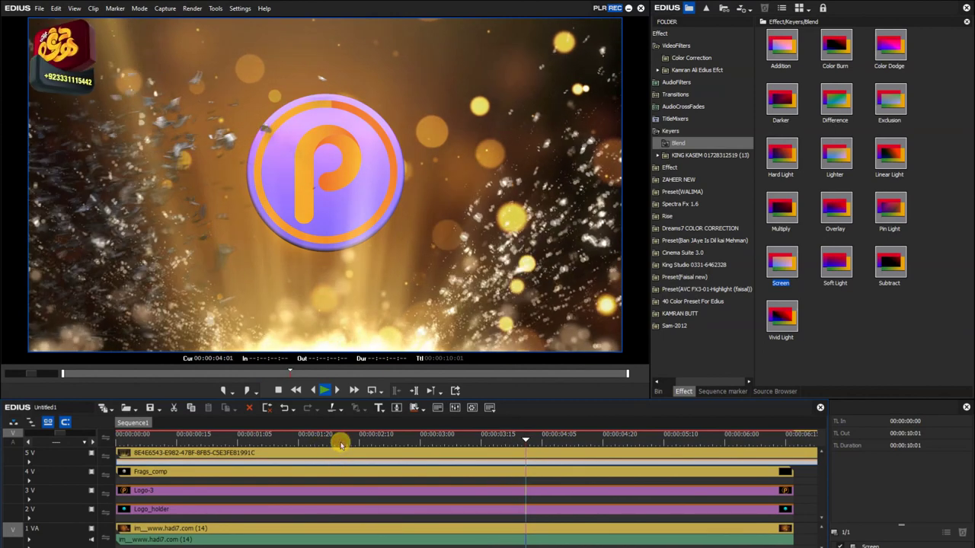
# Step: In Layouter, select all of Logo-3's crop keyframes and shift them earlier in time
pyautogui.click(268, 509)
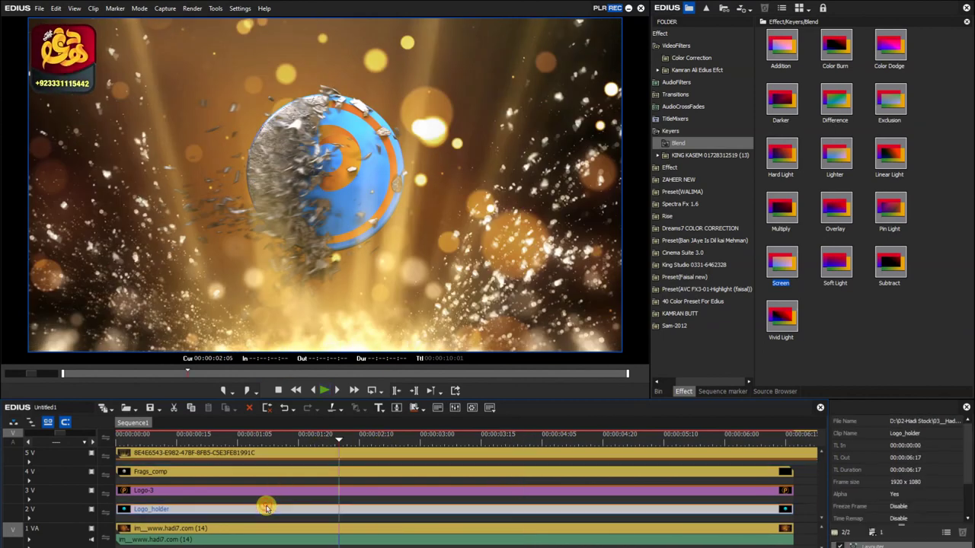
pyautogui.press('F7')
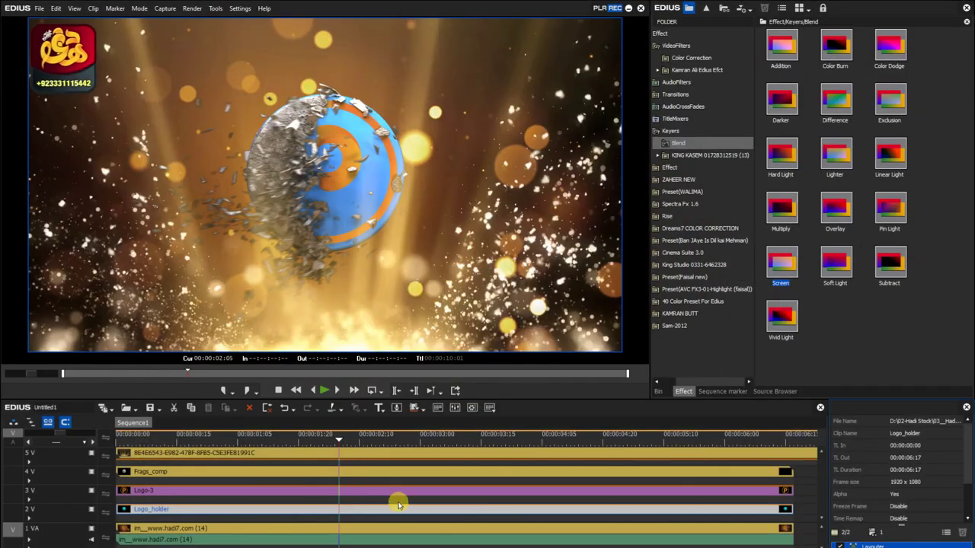
pyautogui.click(397, 493)
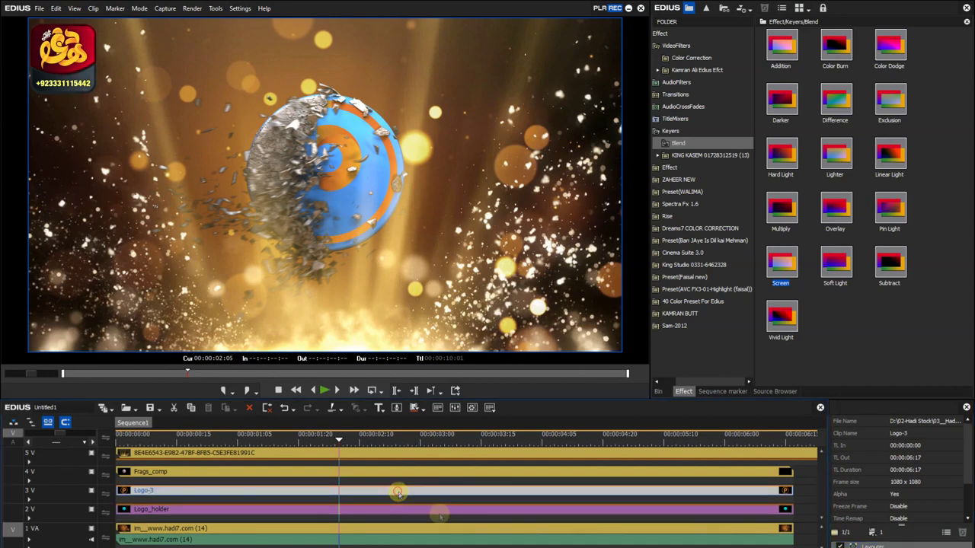
pyautogui.press('F7')
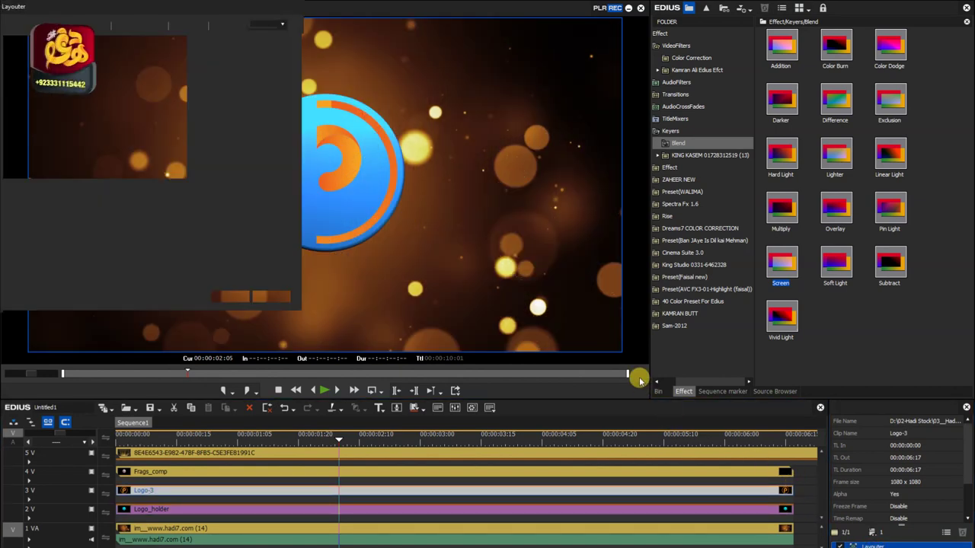
pyautogui.moveTo(611, 447); pyautogui.dragTo(188, 515)
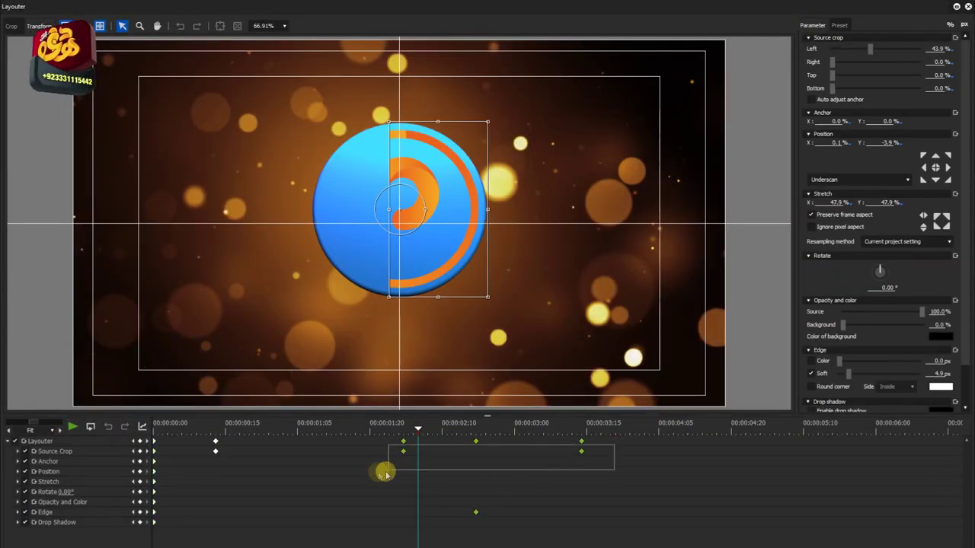
pyautogui.moveTo(215, 445); pyautogui.dragTo(186, 445)
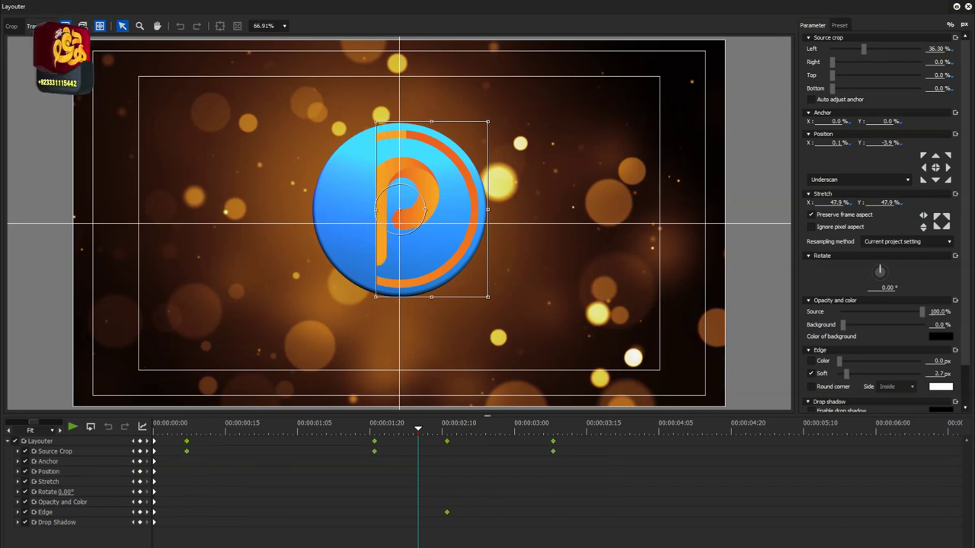
pyautogui.press('Return')
# Step: Set Logo-3's Source Crop Left to 2.80% at 00:00:03:00, then rewind to the start
pyautogui.moveTo(345, 449); pyautogui.dragTo(415, 444)
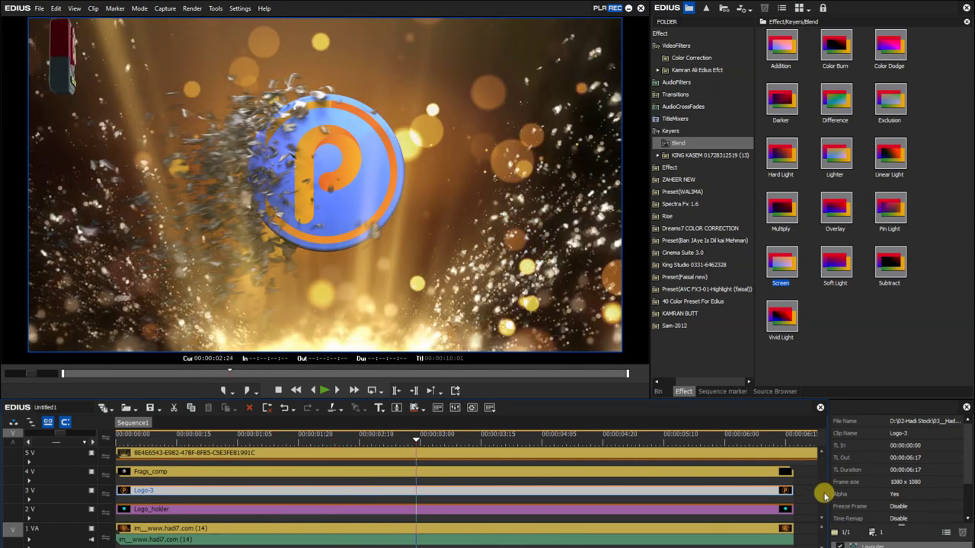
pyautogui.doubleClick(859, 541)
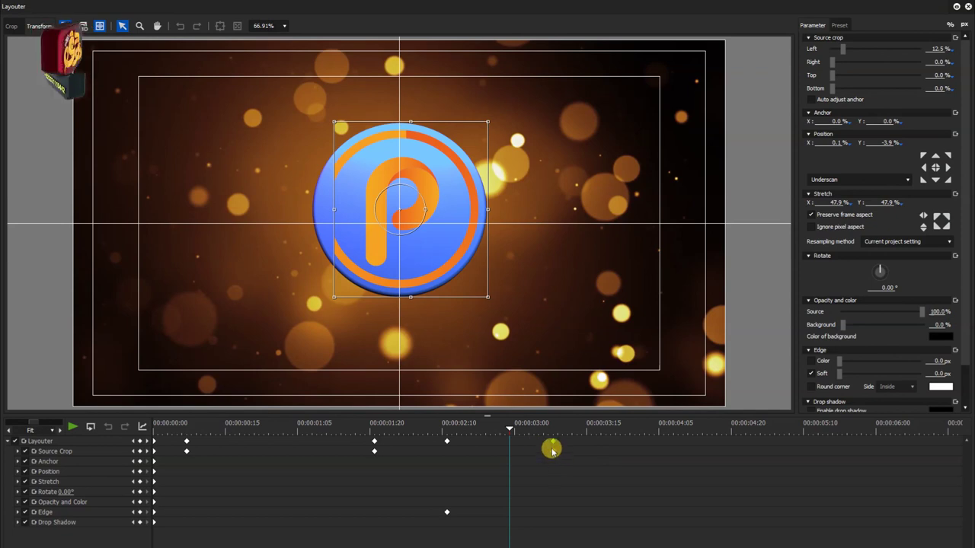
pyautogui.moveTo(544, 444); pyautogui.dragTo(514, 442)
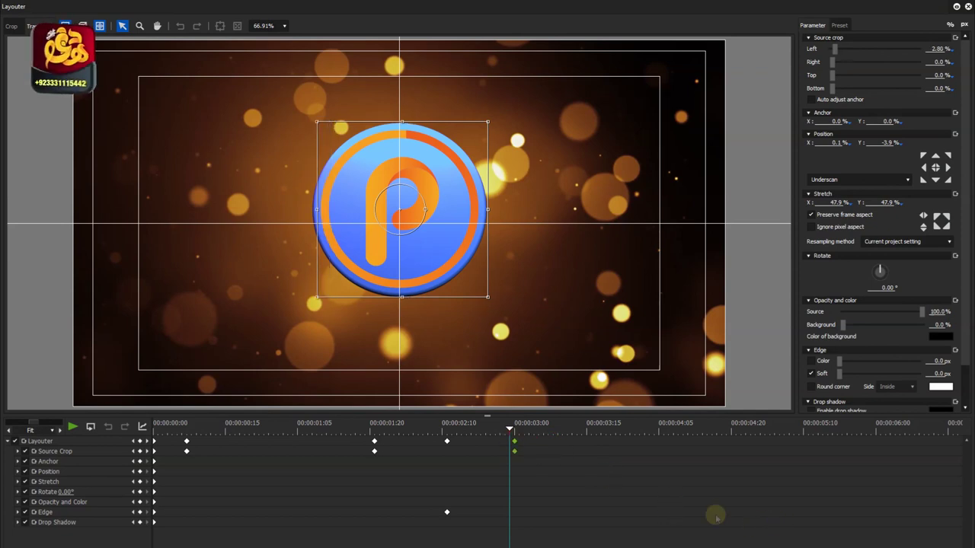
pyautogui.press('Return')
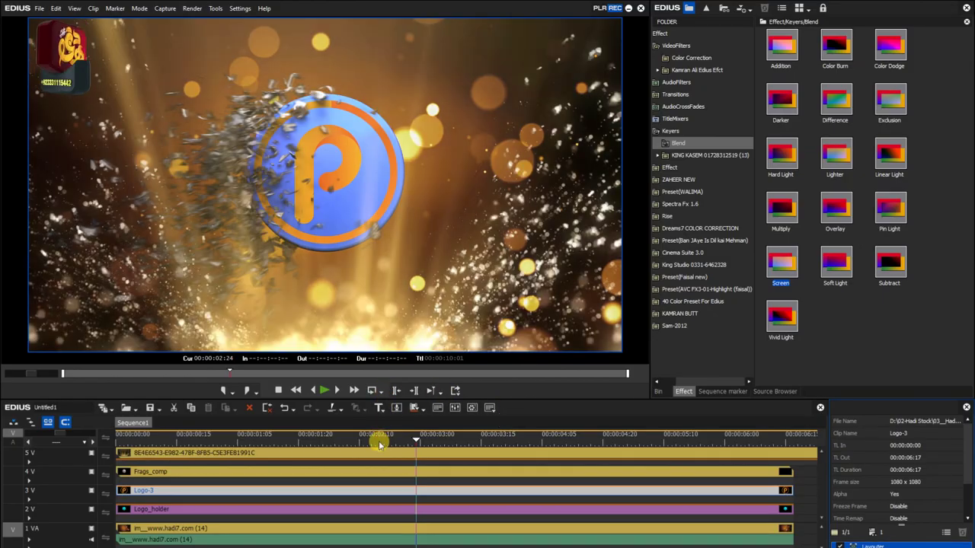
pyautogui.moveTo(379, 445); pyautogui.dragTo(126, 440)
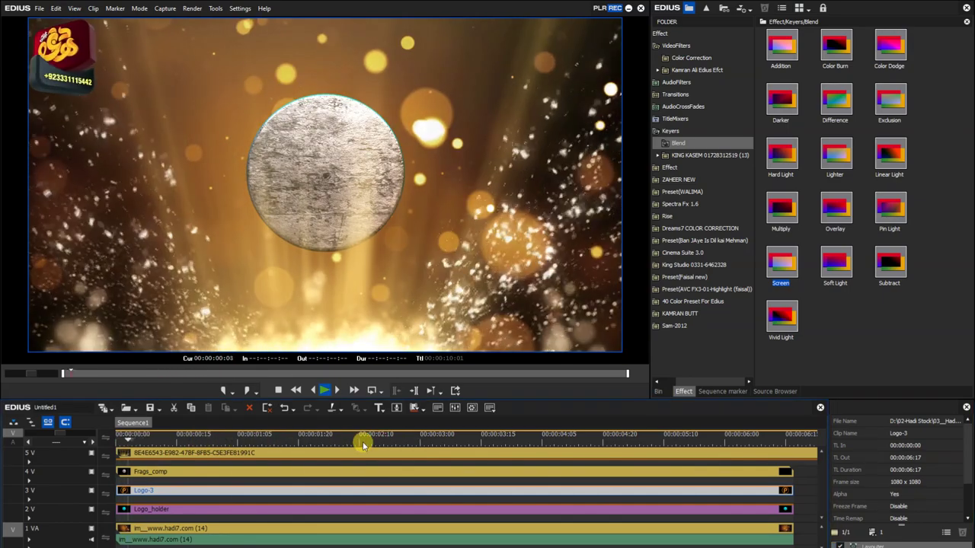
pyautogui.press('space')
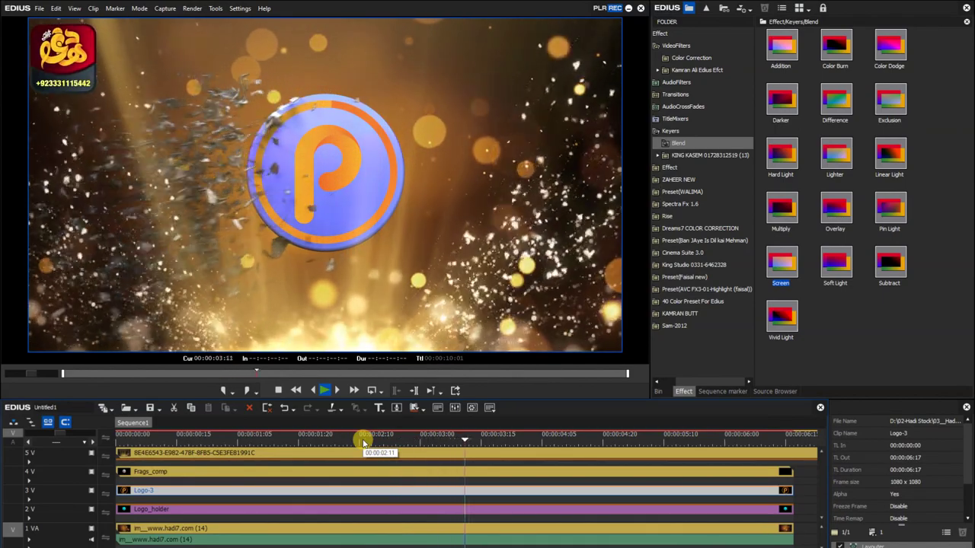
pyautogui.click(568, 446)
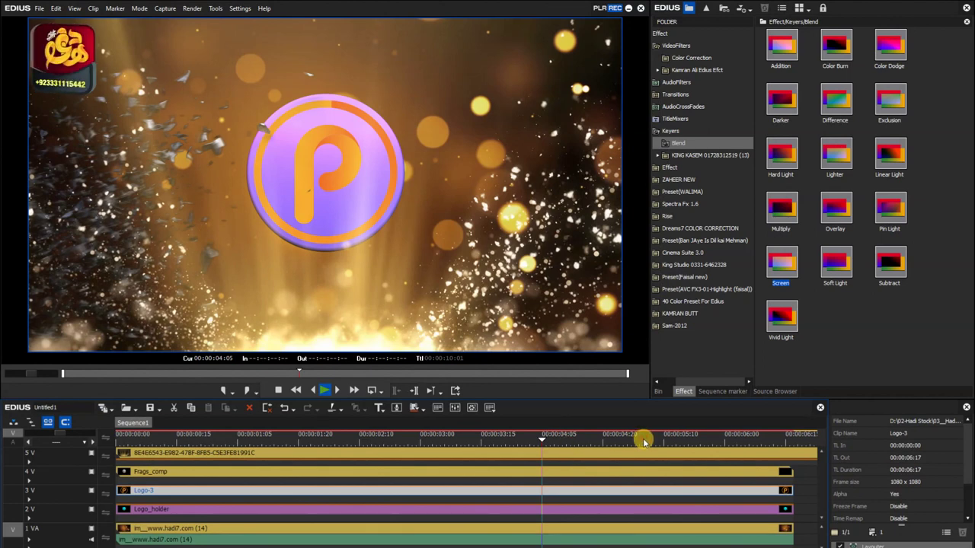